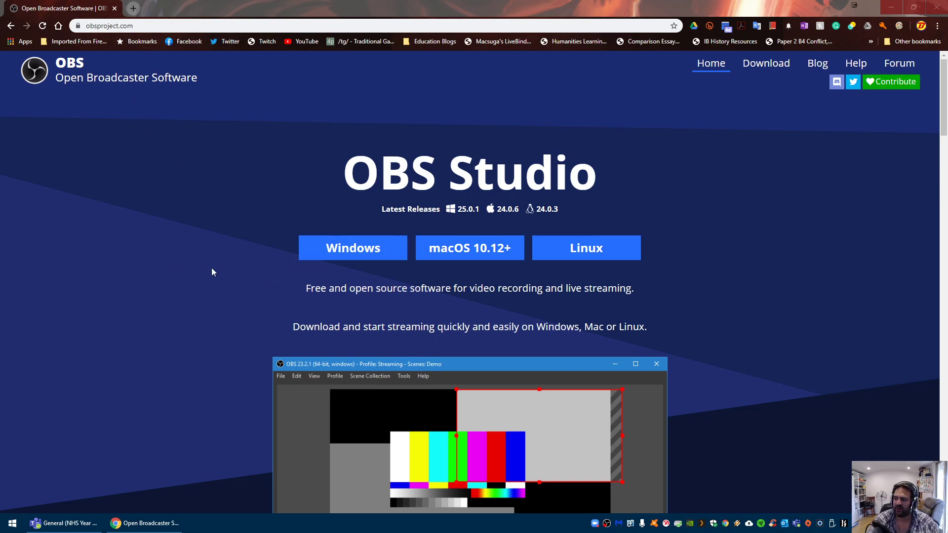
Step: Download the Windows and macOS 10.12+ installers of OBS Studio from the OBS home page
{"action": "scroll", "coordinate": [218, 170], "scroll_direction": "down", "scroll_amount": 5}
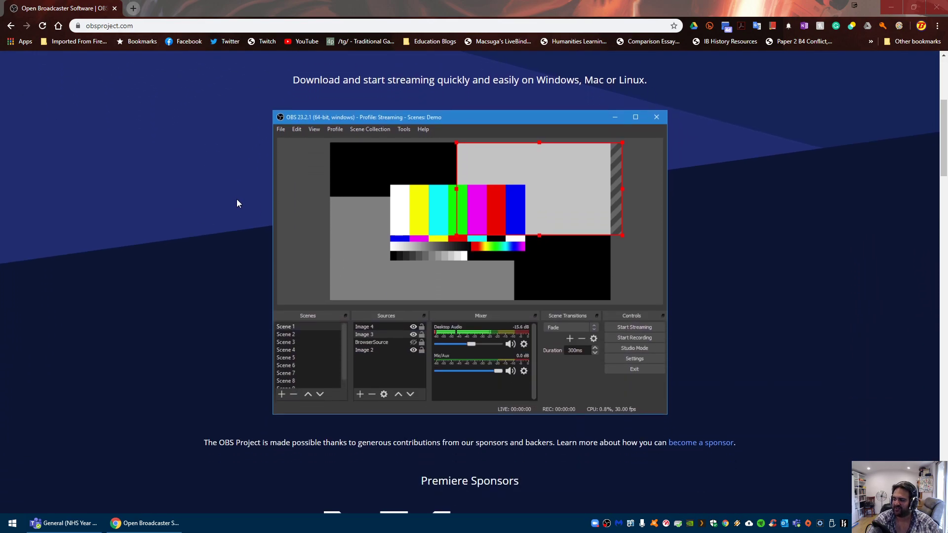
{"action": "scroll", "coordinate": [203, 231], "scroll_direction": "down", "scroll_amount": 5}
{"action": "scroll", "coordinate": [204, 231], "scroll_direction": "up", "scroll_amount": 6}
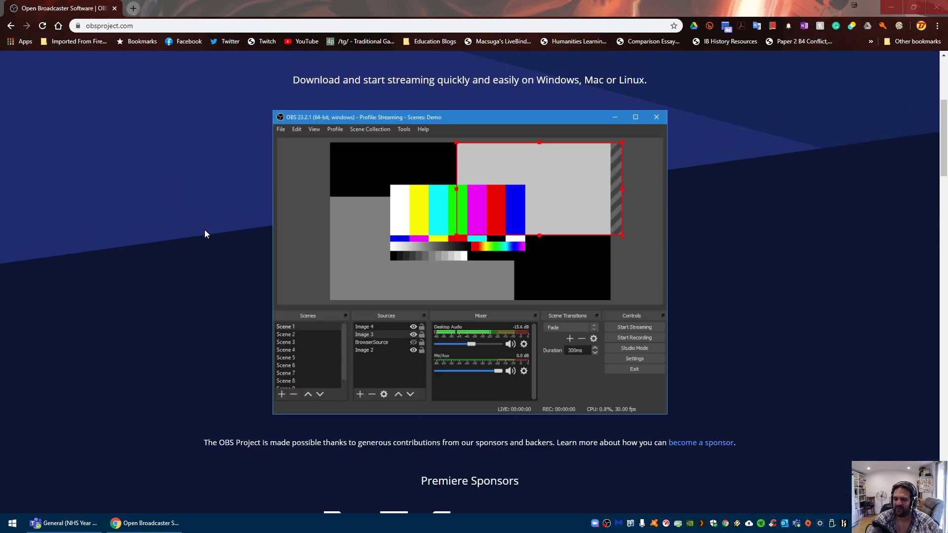
{"action": "scroll", "coordinate": [153, 279], "scroll_direction": "up", "scroll_amount": 3}
{"action": "scroll", "coordinate": [162, 303], "scroll_direction": "down", "scroll_amount": 1}
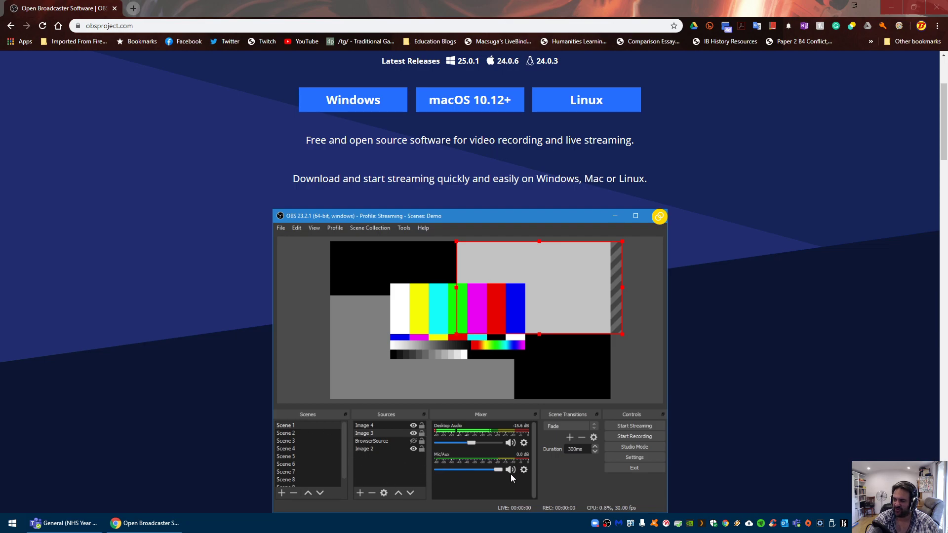
{"action": "scroll", "coordinate": [316, 287], "scroll_direction": "up", "scroll_amount": 3}
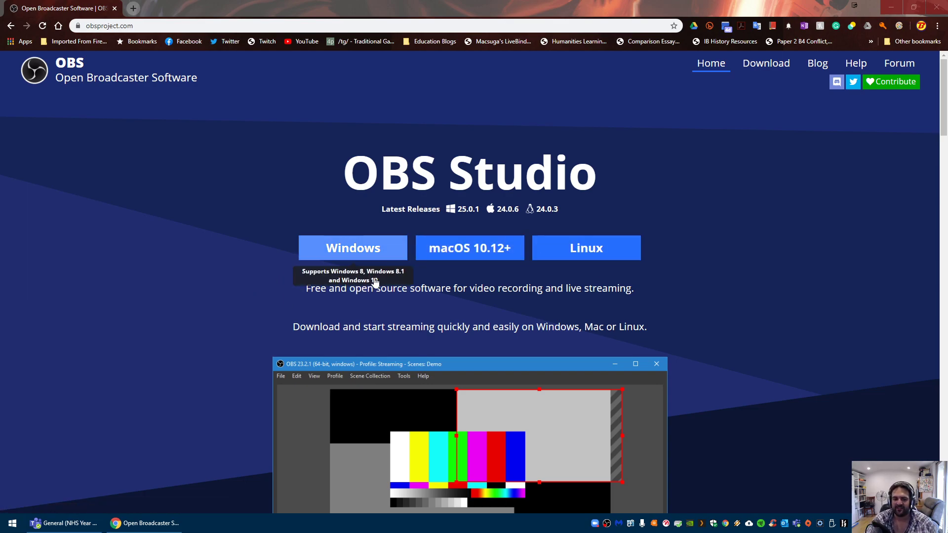
{"action": "left_click", "coordinate": [344, 249]}
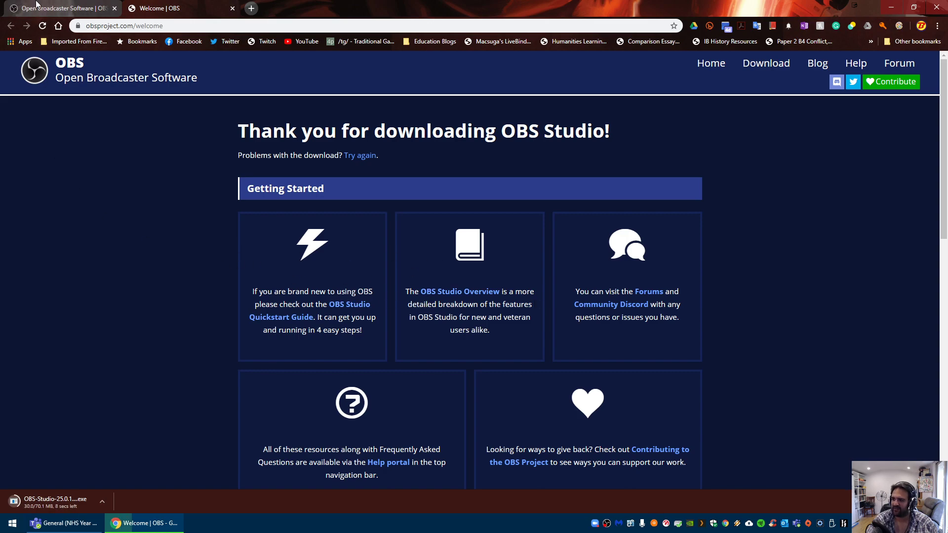
{"action": "key", "text": "ctrl+shift+Tab"}
{"action": "left_click", "coordinate": [467, 250]}
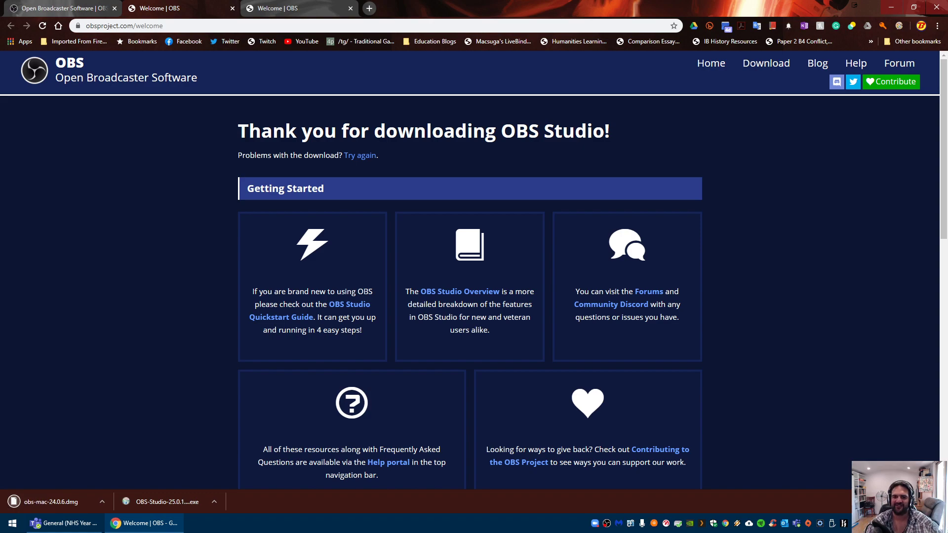
Step: Bring the OBS Studio window onto this screen and maximize it
{"action": "left_click_drag", "start_coordinate": [0, 94], "coordinate": [460, 40]}
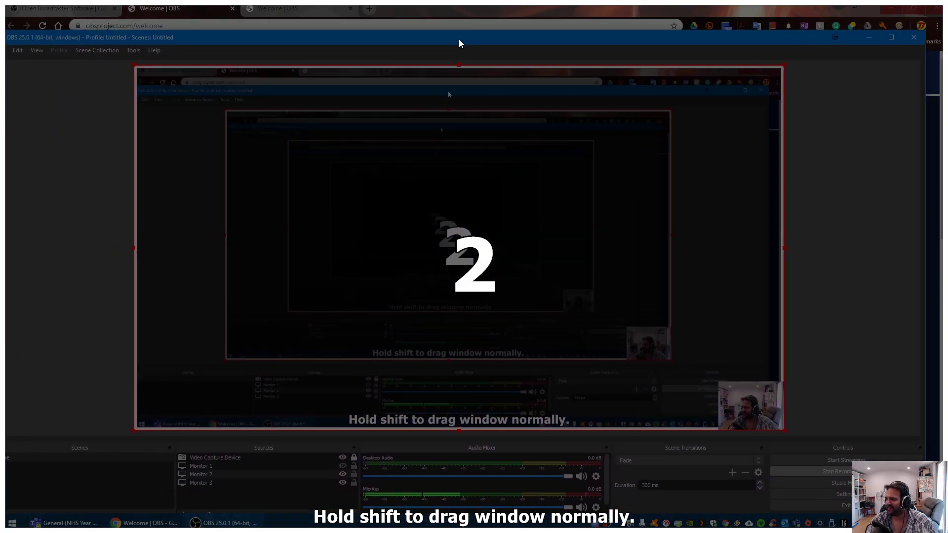
{"action": "double_click", "coordinate": [459, 40]}
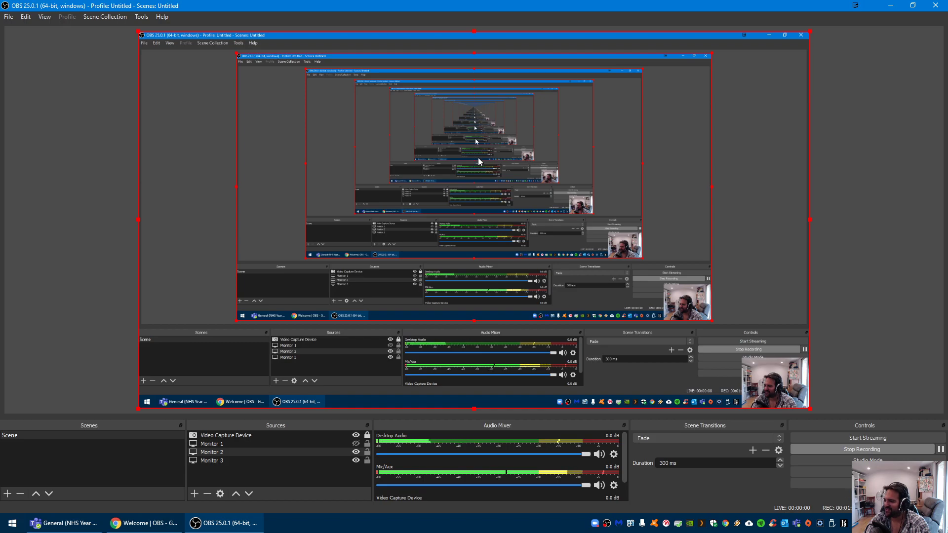
Step: Hide the Monitor 3 source in the scene and make it visible again
{"action": "left_click", "coordinate": [345, 461]}
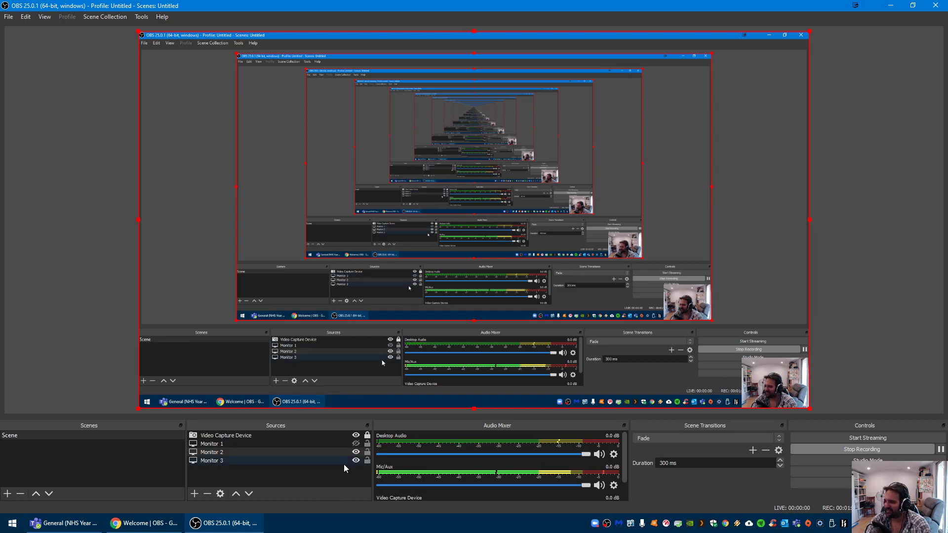
{"action": "left_click", "coordinate": [355, 461]}
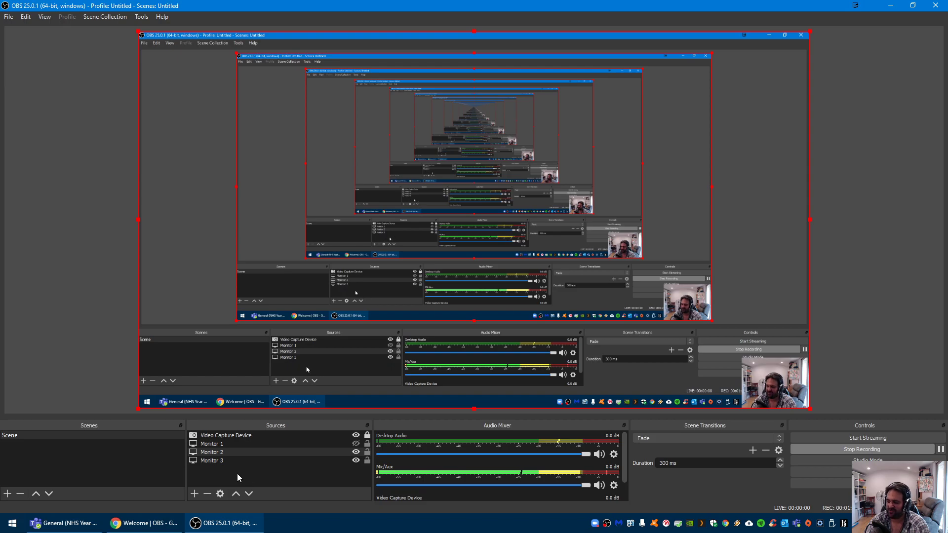
{"action": "left_click", "coordinate": [211, 461]}
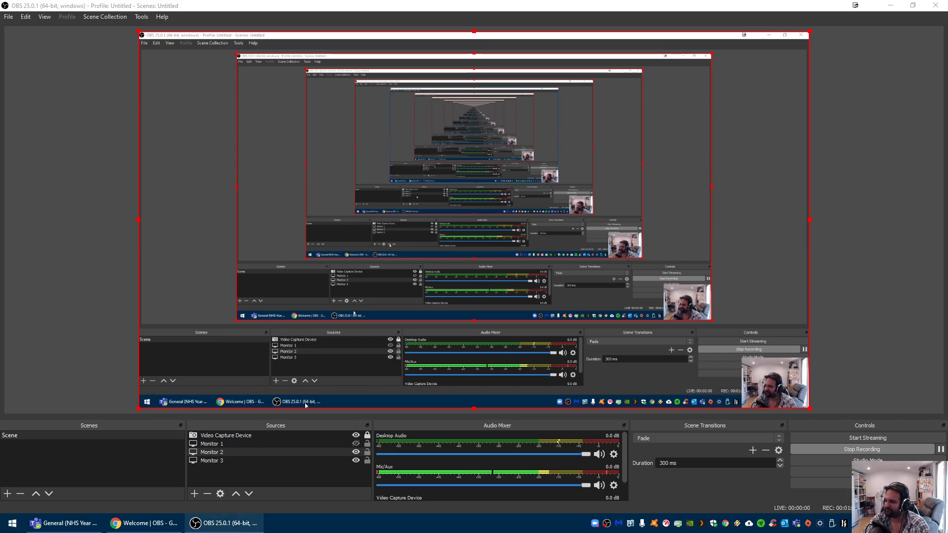
{"action": "left_click", "coordinate": [203, 452]}
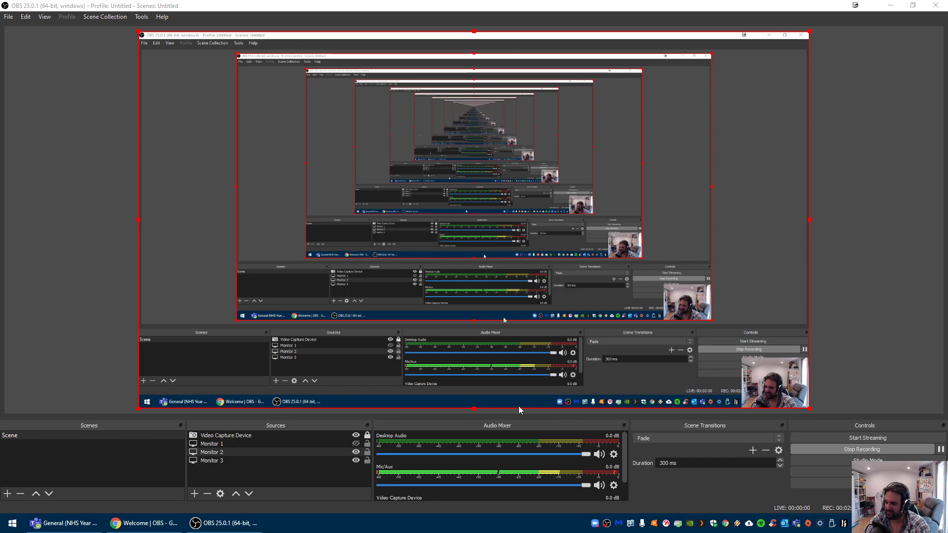
{"action": "left_click", "coordinate": [212, 444]}
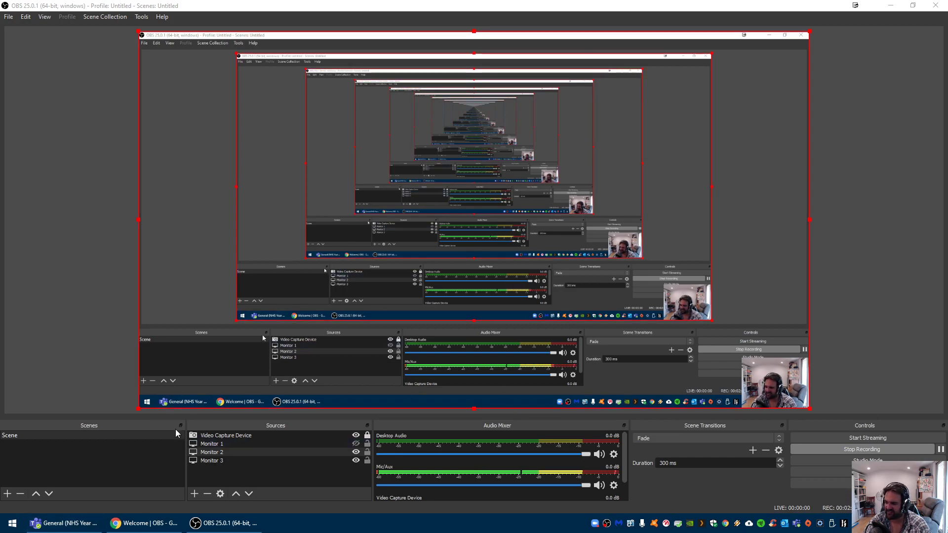
{"action": "left_click", "coordinate": [213, 451]}
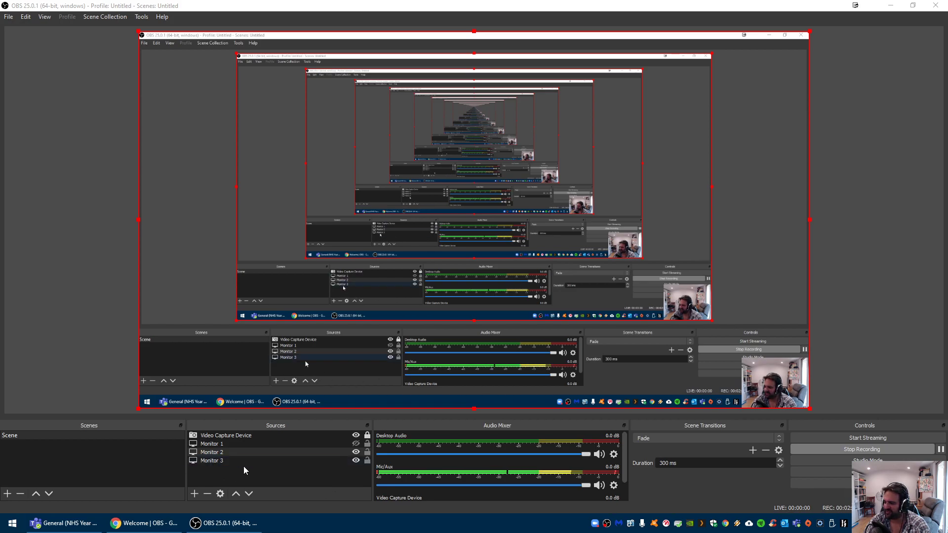
{"action": "left_click", "coordinate": [356, 460]}
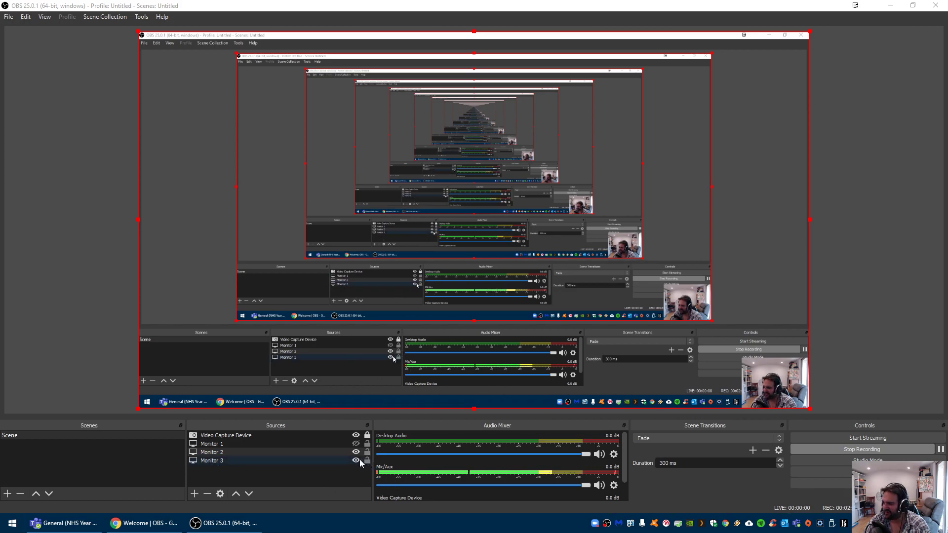
{"action": "left_click", "coordinate": [356, 460]}
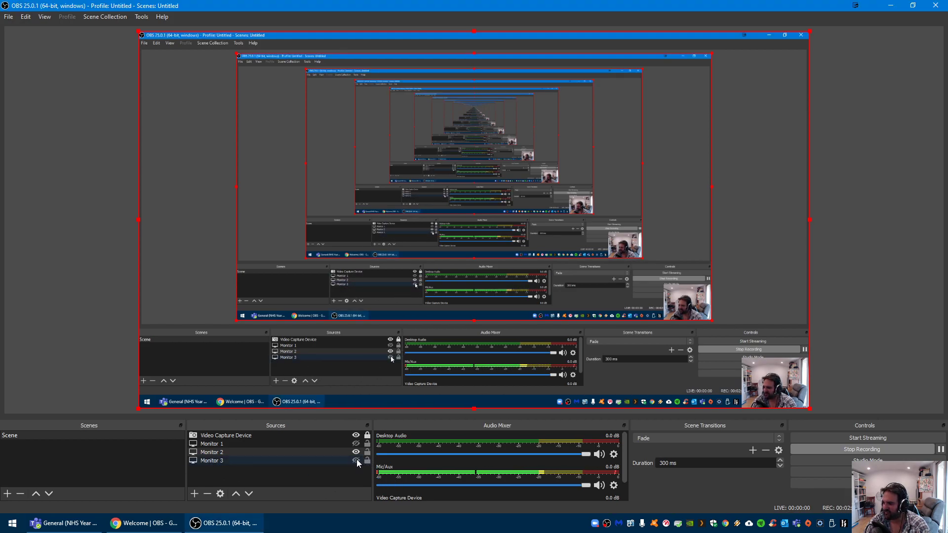
Step: Move the Video Capture Device source below Monitor 2 in the layer order and return it to the top
{"action": "left_click", "coordinate": [242, 436]}
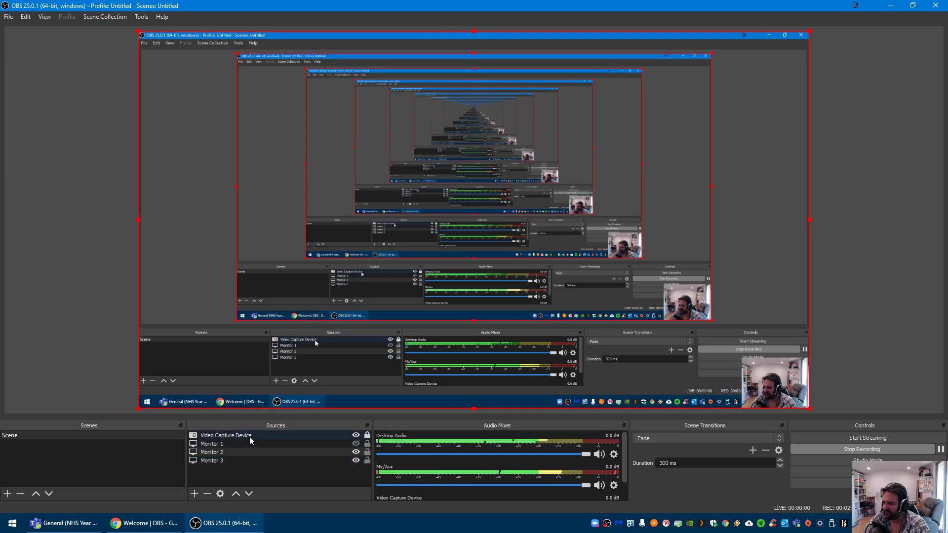
{"action": "left_click_drag", "start_coordinate": [250, 438], "coordinate": [247, 461]}
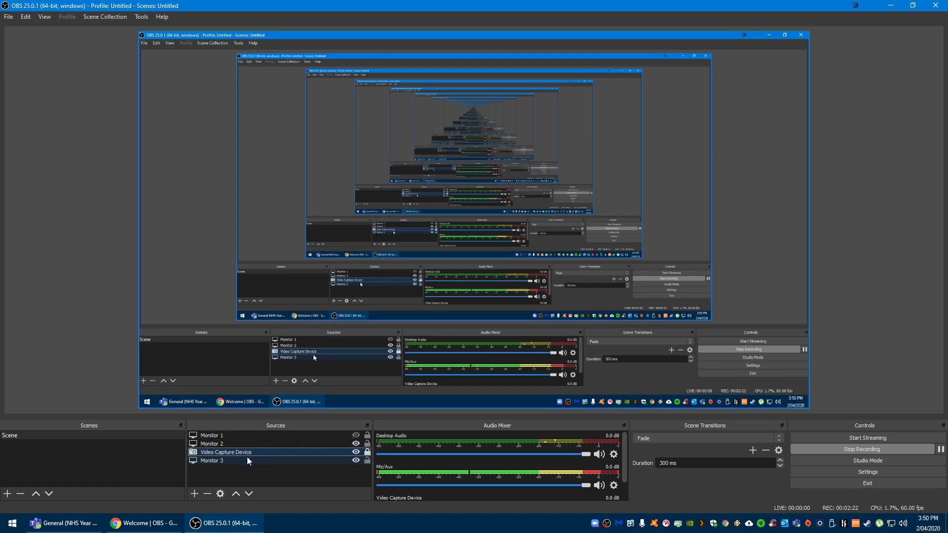
{"action": "left_click_drag", "start_coordinate": [220, 453], "coordinate": [224, 444]}
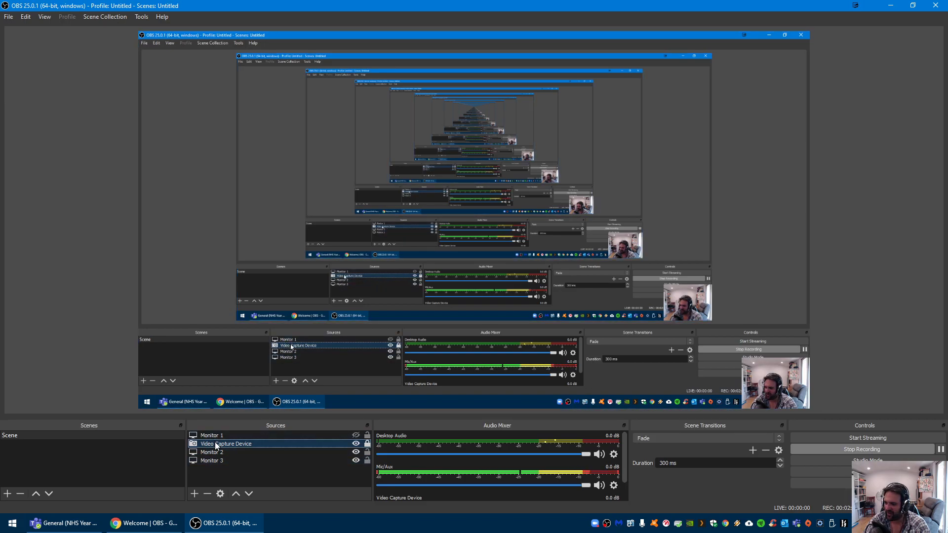
{"action": "left_click_drag", "start_coordinate": [216, 441], "coordinate": [220, 436]}
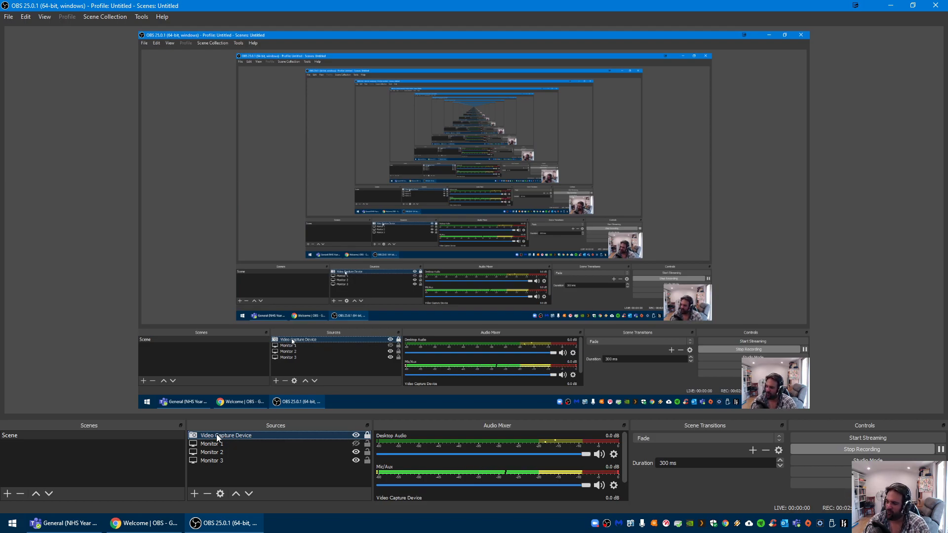
Step: Hide the Video Capture Device source and make the webcam overlay visible again
{"action": "left_click", "coordinate": [356, 436]}
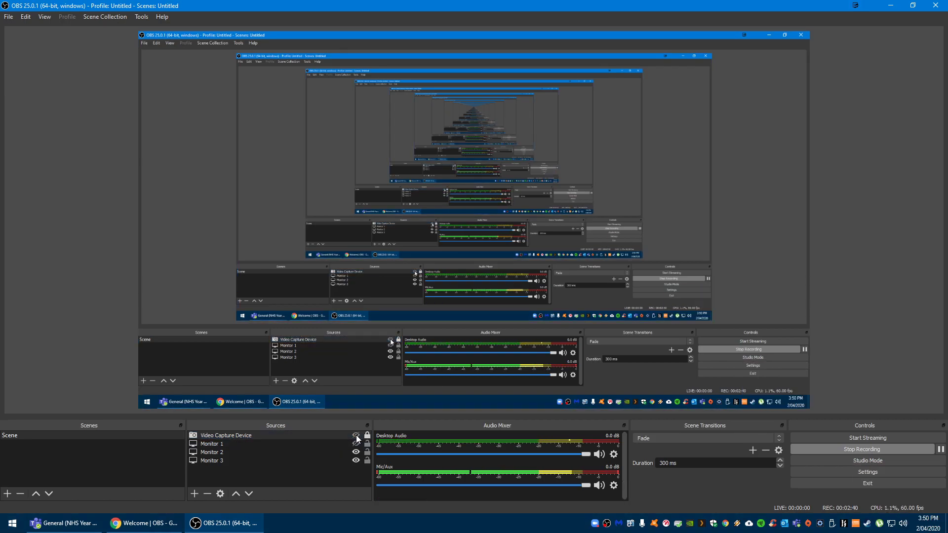
{"action": "left_click", "coordinate": [355, 436]}
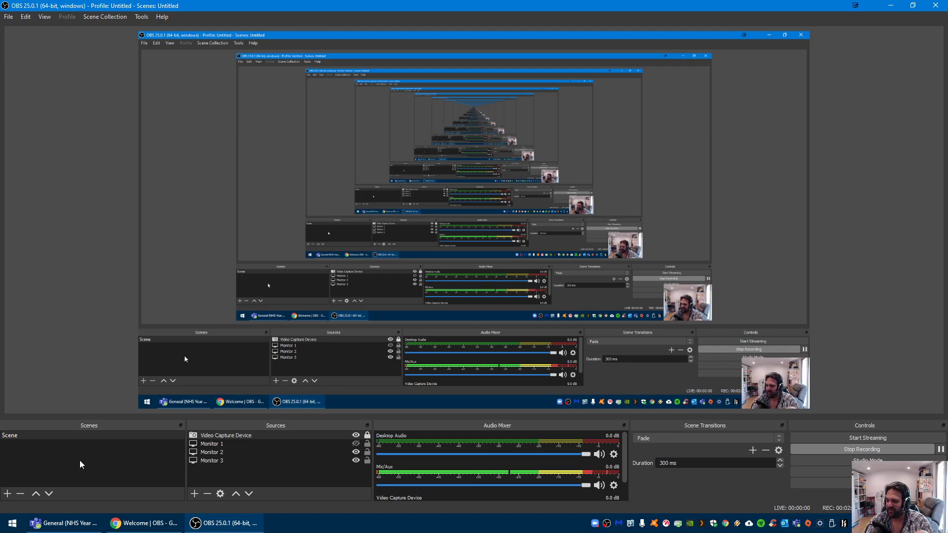
{"action": "left_click", "coordinate": [209, 451]}
{"action": "left_click", "coordinate": [80, 450]}
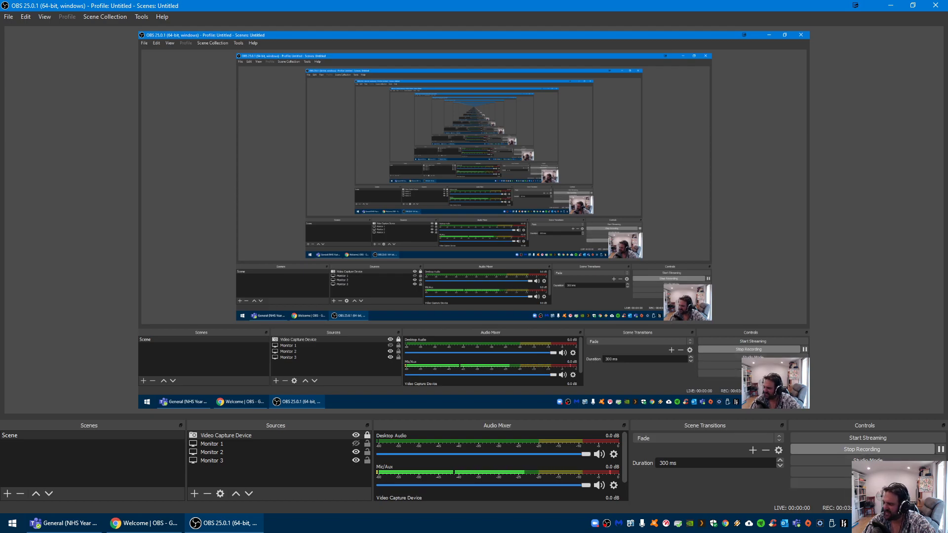
Step: Open the program settings, try the Acri and System themes, and restore the Dark (Default) theme
{"action": "left_click", "coordinate": [869, 472]}
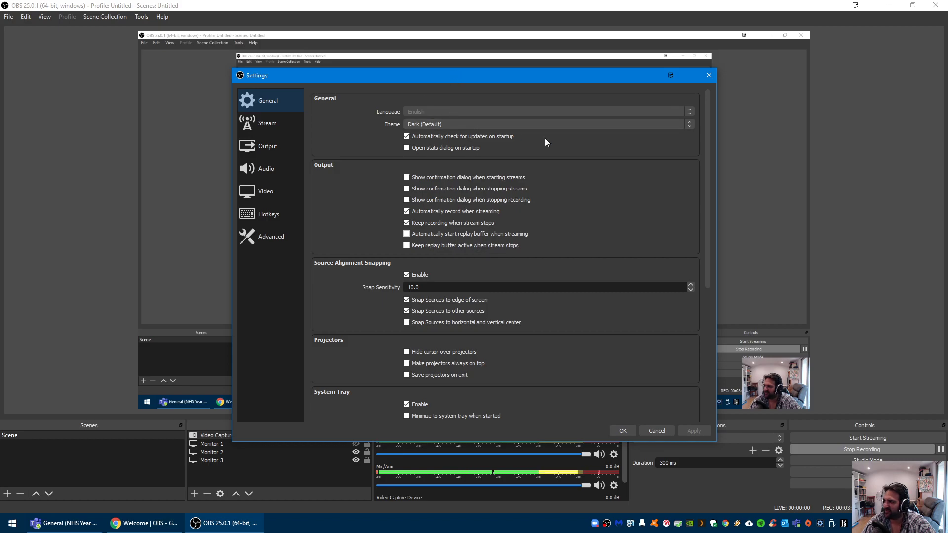
{"action": "left_click", "coordinate": [688, 125]}
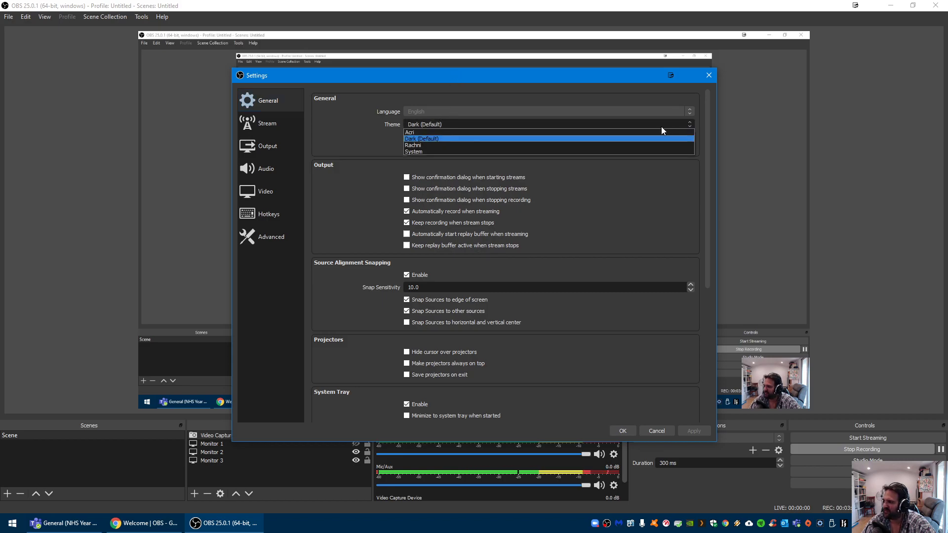
{"action": "left_click", "coordinate": [417, 133]}
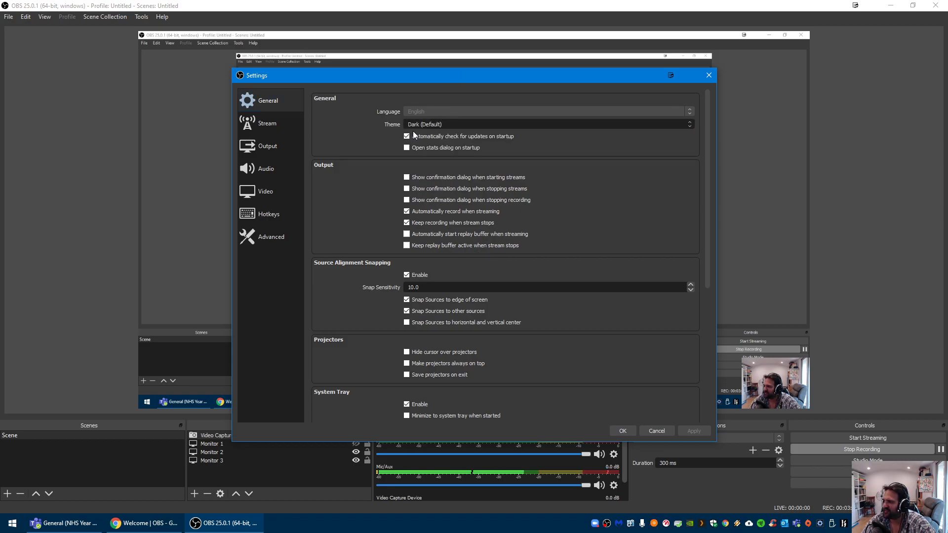
{"action": "left_click", "coordinate": [428, 131]}
{"action": "left_click", "coordinate": [420, 156]}
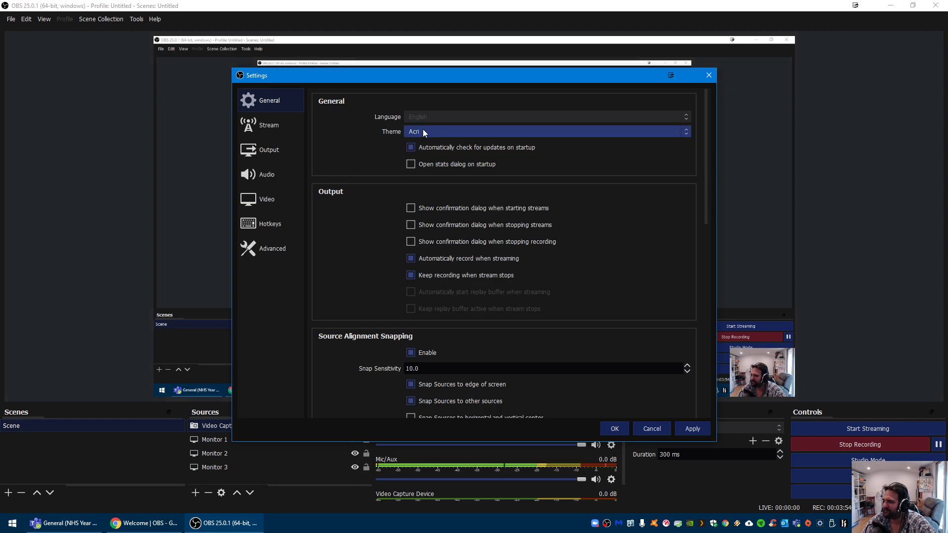
{"action": "left_click", "coordinate": [422, 129]}
{"action": "left_click", "coordinate": [419, 165]}
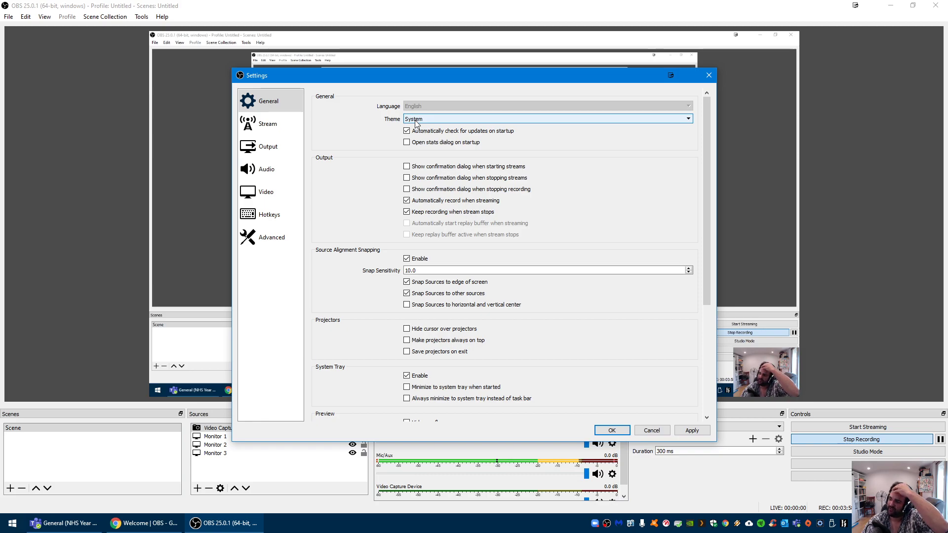
{"action": "left_click", "coordinate": [415, 120]}
{"action": "left_click", "coordinate": [421, 133]}
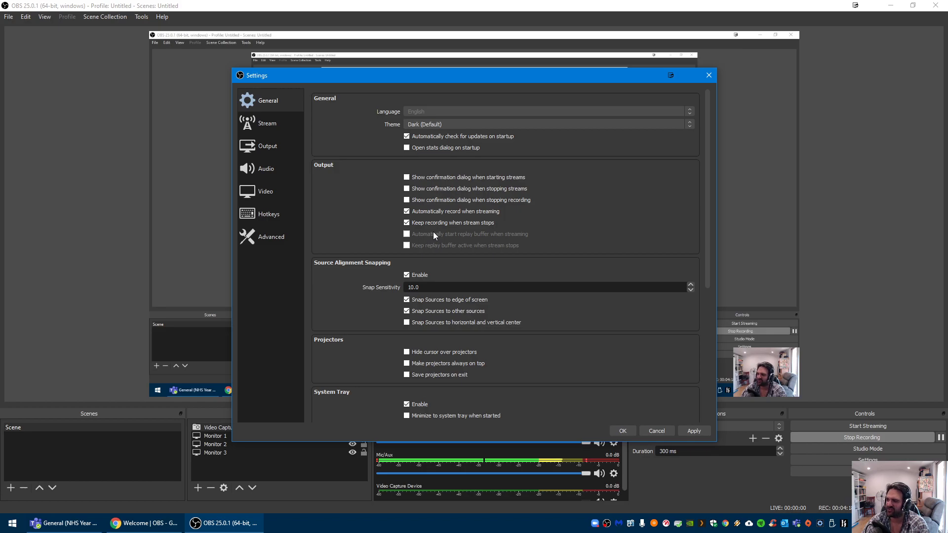
Step: Review the Stream settings and the streaming Output settings, examining the available Rate Control and Preset options without changing them
{"action": "left_click", "coordinate": [261, 127]}
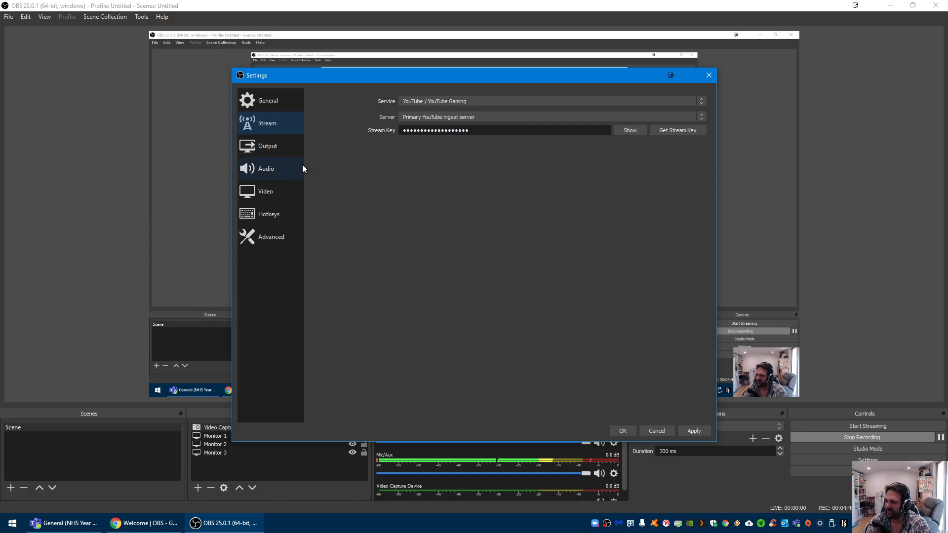
{"action": "left_click", "coordinate": [267, 151]}
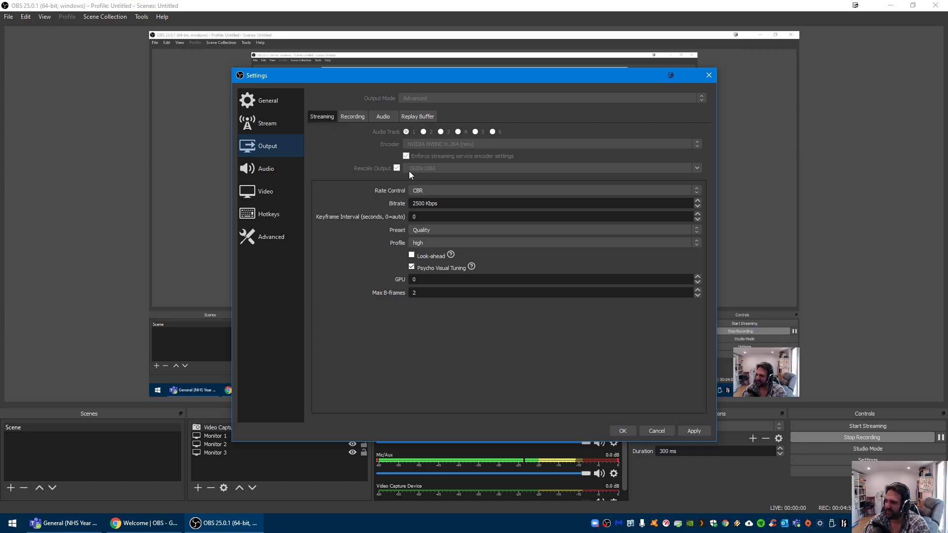
{"action": "left_click", "coordinate": [430, 190]}
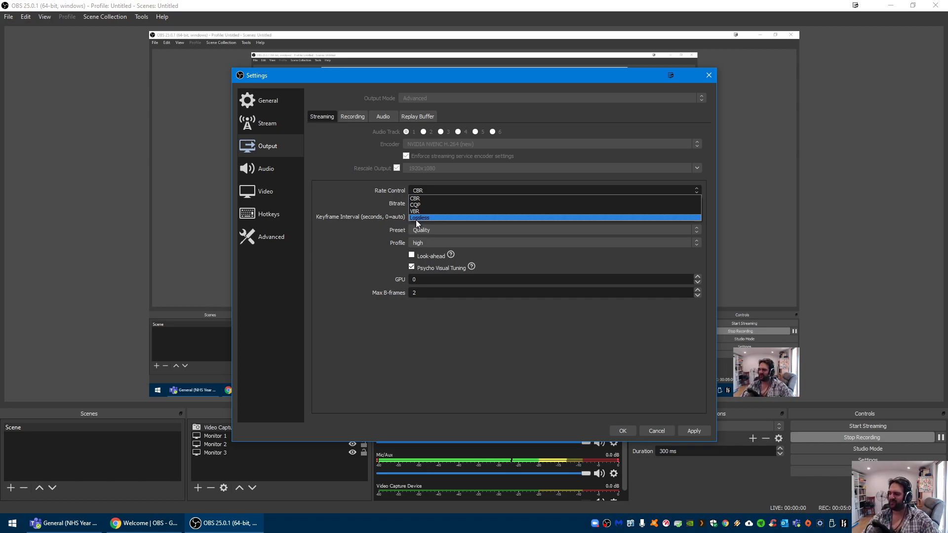
{"action": "left_click", "coordinate": [356, 207]}
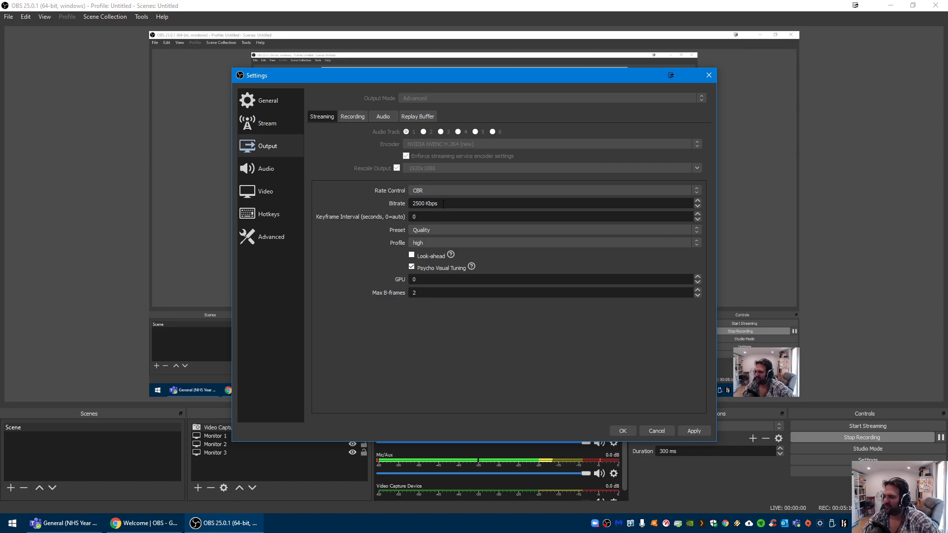
{"action": "left_click", "coordinate": [428, 228]}
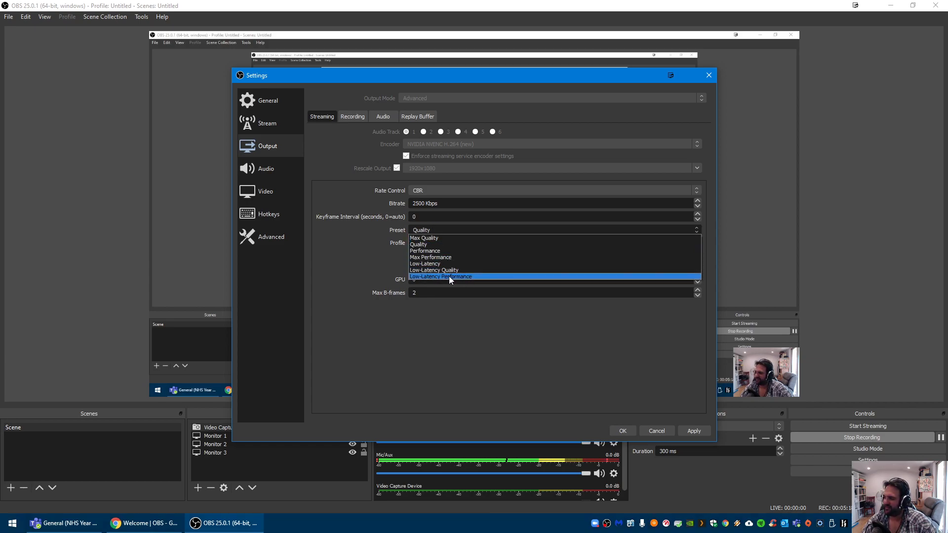
{"action": "left_click", "coordinate": [511, 334]}
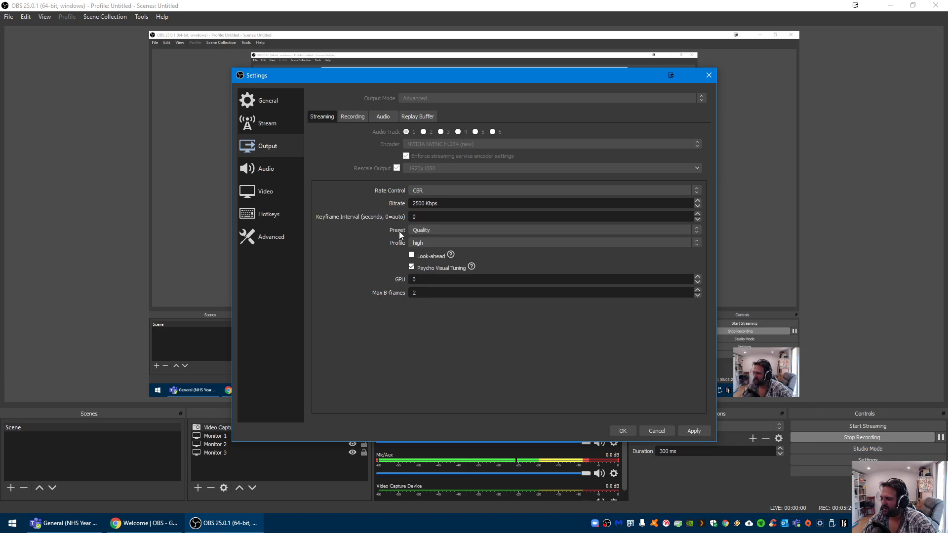
Step: Examine the streaming Output settings, including Profile, and compare them with the recording Output settings
{"action": "left_click", "coordinate": [431, 243]}
{"action": "left_click", "coordinate": [431, 243]}
{"action": "left_click", "coordinate": [431, 243]}
{"action": "left_click", "coordinate": [431, 243]}
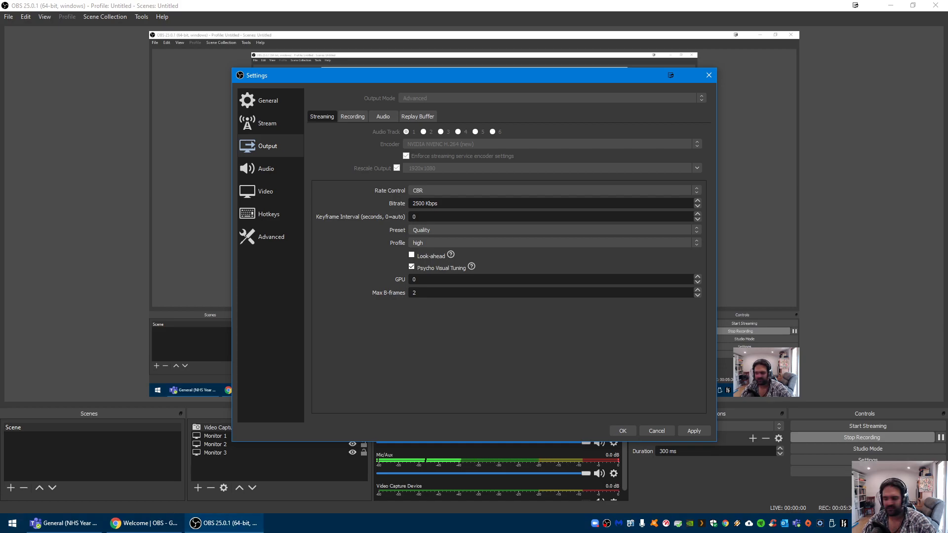
{"action": "left_click", "coordinate": [253, 171]}
{"action": "left_click", "coordinate": [273, 149]}
{"action": "left_click", "coordinate": [353, 116]}
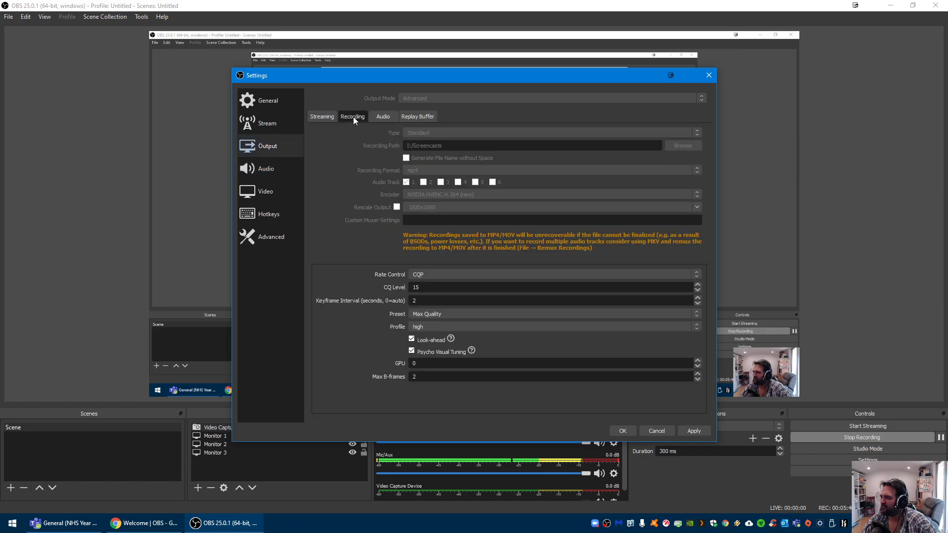
{"action": "left_click", "coordinate": [324, 115]}
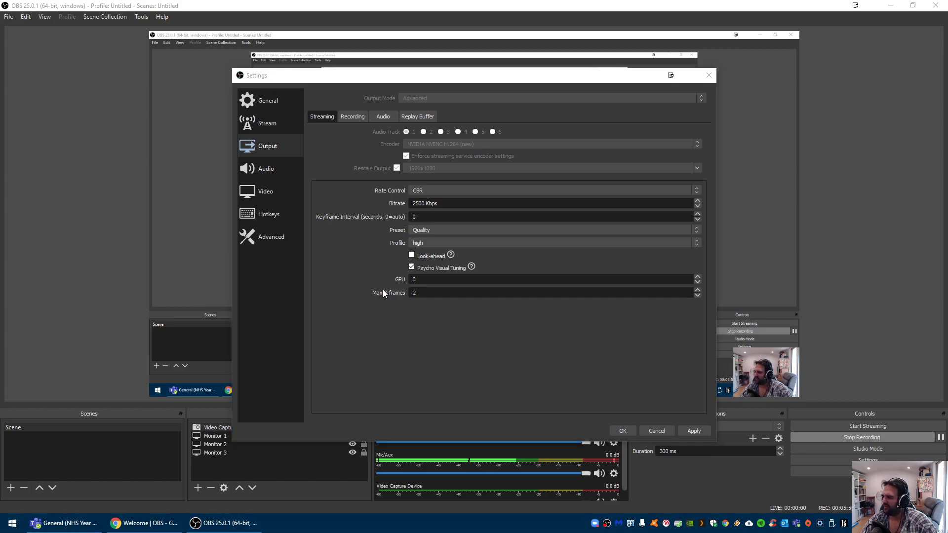
{"action": "left_click", "coordinate": [322, 276]}
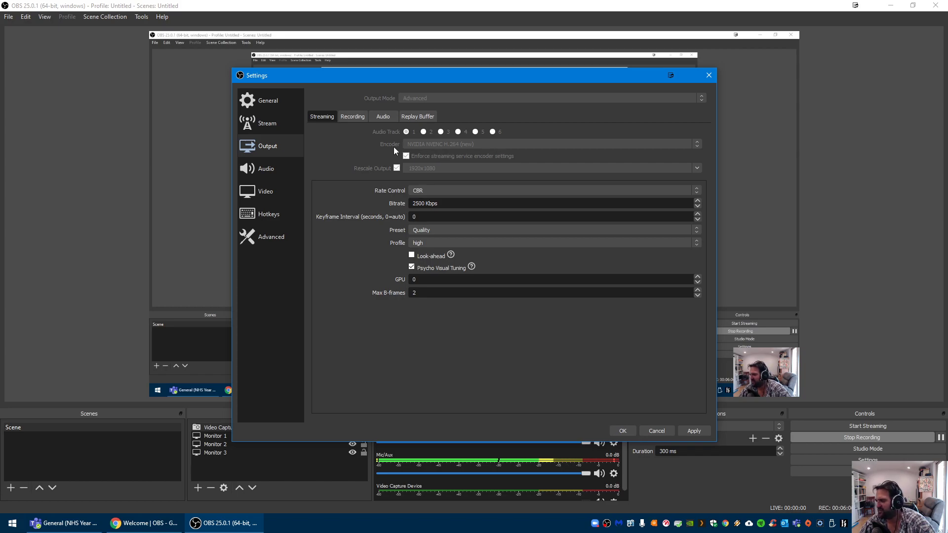
Step: Review the recording Output settings and inspect the available Rate Control options without changing the selection
{"action": "left_click", "coordinate": [345, 117]}
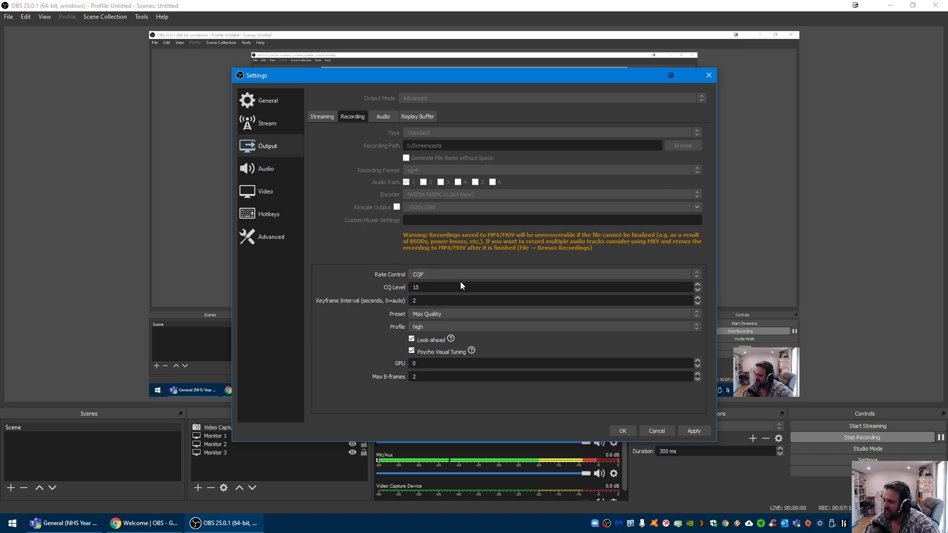
{"action": "left_click", "coordinate": [441, 274]}
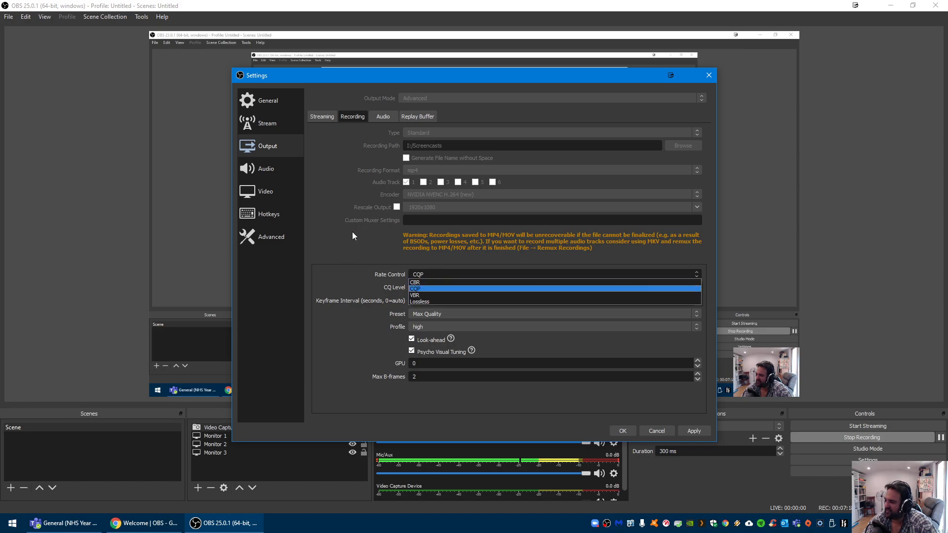
{"action": "left_click", "coordinate": [323, 230]}
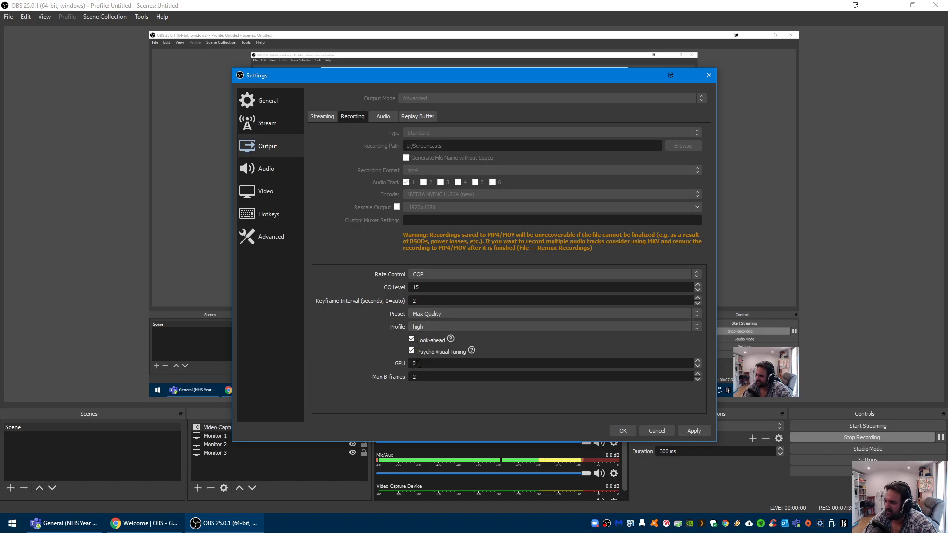
Step: Review the output audio tracks, the general Audio device settings and the Video resolution and FPS settings
{"action": "left_click", "coordinate": [386, 116]}
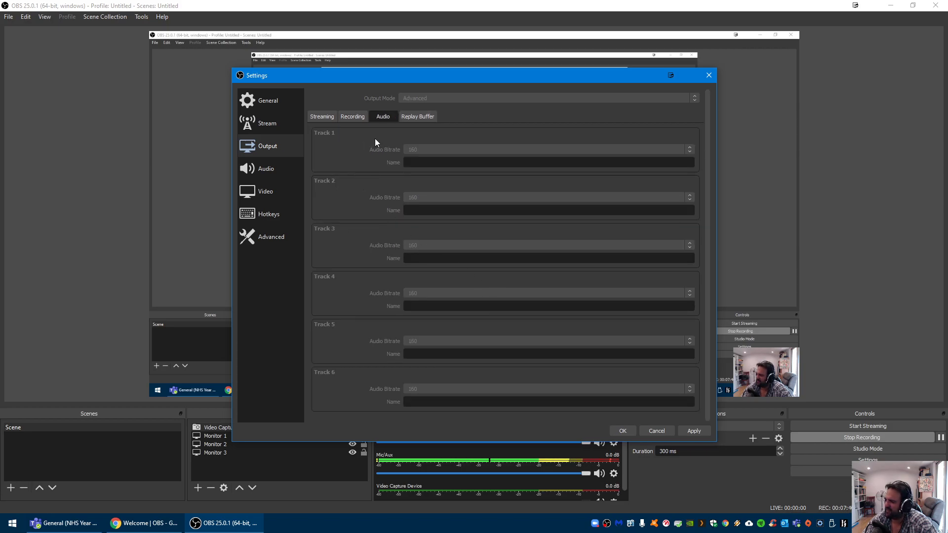
{"action": "left_click", "coordinate": [248, 168]}
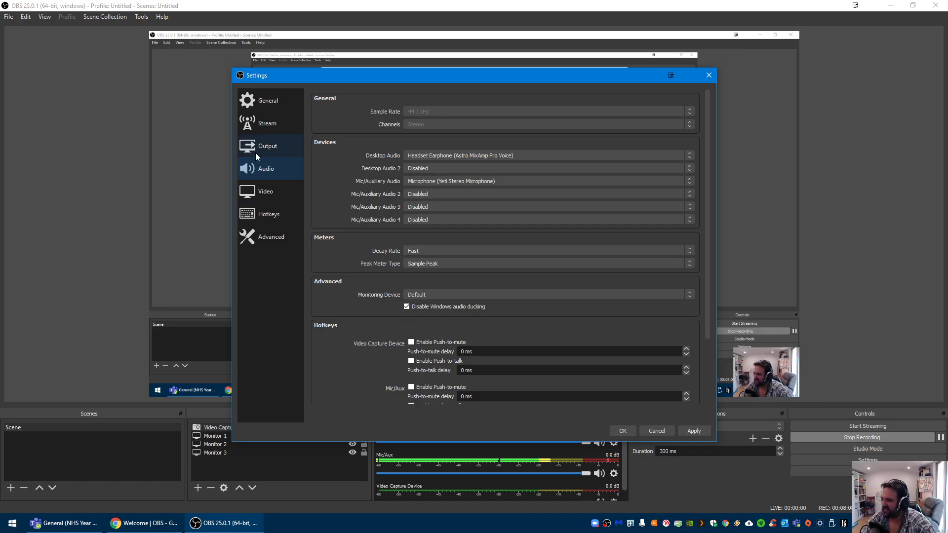
{"action": "left_click", "coordinate": [286, 190]}
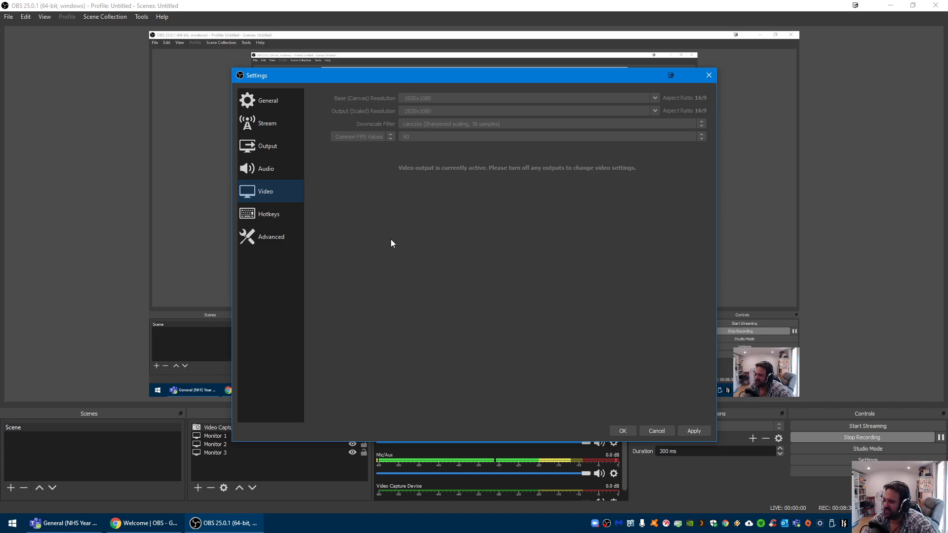
Step: Look through the Hotkeys settings for streaming, recording, scenes and audio sources
{"action": "left_click", "coordinate": [272, 218]}
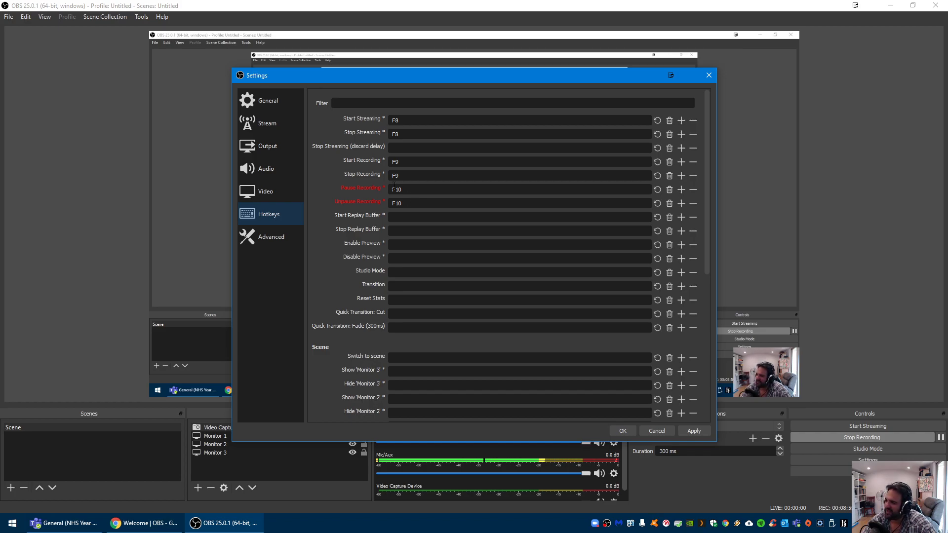
{"action": "scroll", "coordinate": [400, 208], "scroll_direction": "down", "scroll_amount": 4}
{"action": "scroll", "coordinate": [405, 217], "scroll_direction": "up", "scroll_amount": 4}
{"action": "scroll", "coordinate": [415, 237], "scroll_direction": "down", "scroll_amount": 7}
{"action": "scroll", "coordinate": [421, 250], "scroll_direction": "up", "scroll_amount": 8}
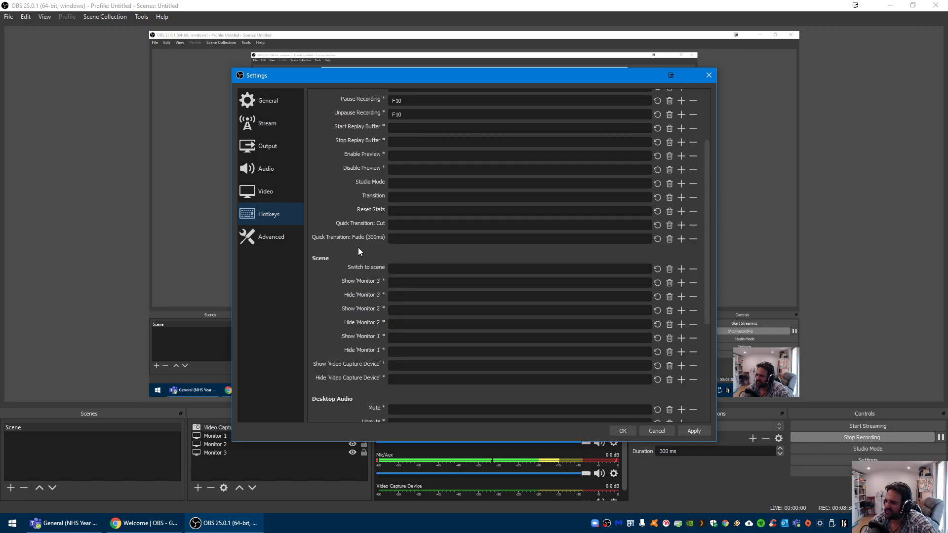
Step: Look through the Advanced settings and close the settings without saving any changes
{"action": "left_click", "coordinate": [260, 238]}
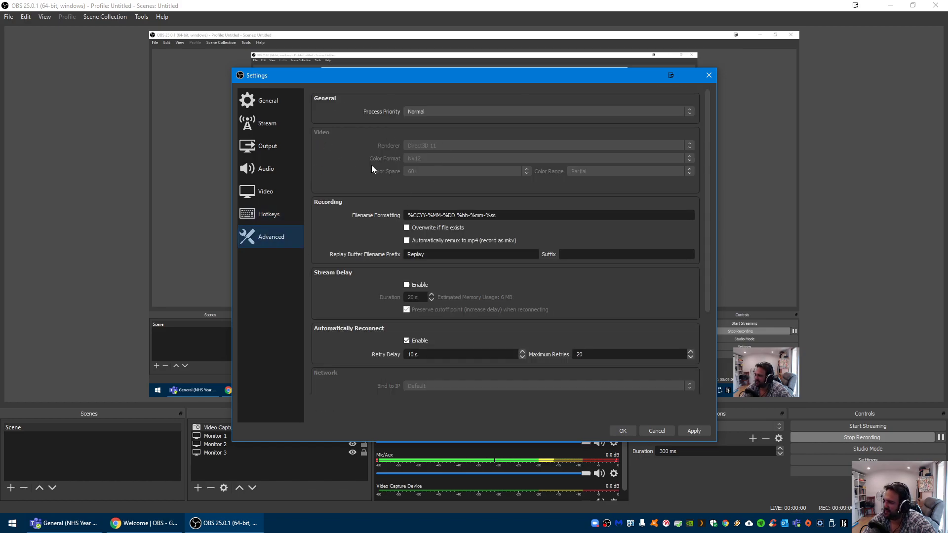
{"action": "scroll", "coordinate": [353, 147], "scroll_direction": "down", "scroll_amount": 1}
{"action": "scroll", "coordinate": [355, 151], "scroll_direction": "down", "scroll_amount": 3}
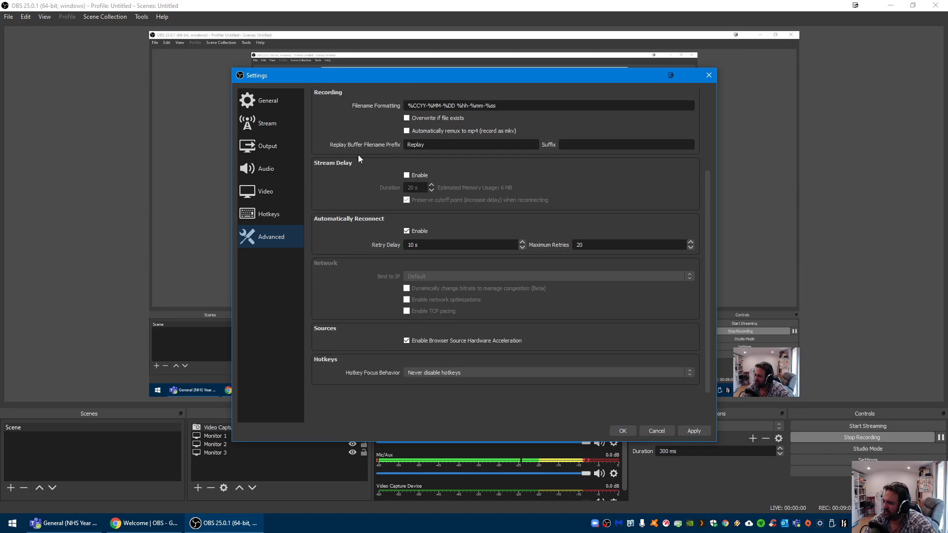
{"action": "scroll", "coordinate": [358, 156], "scroll_direction": "up", "scroll_amount": 4}
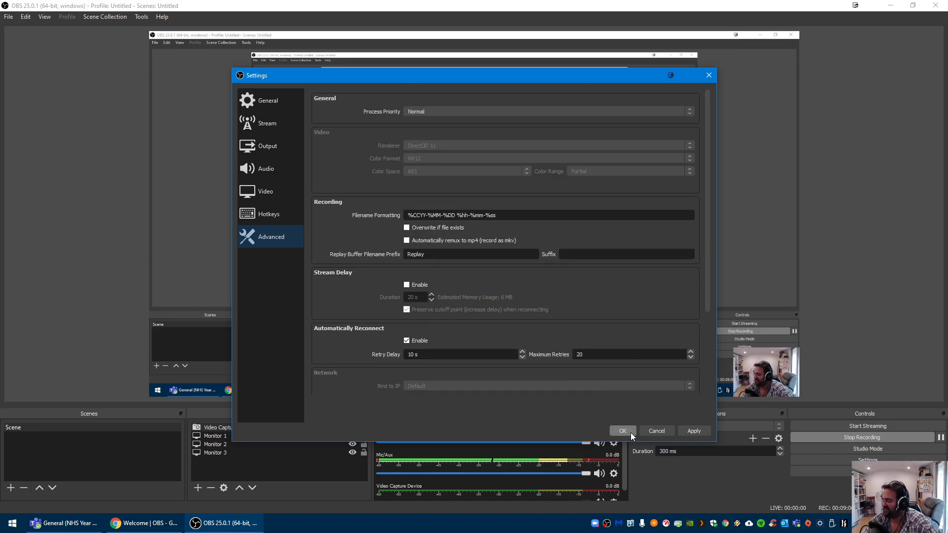
{"action": "left_click", "coordinate": [656, 429]}
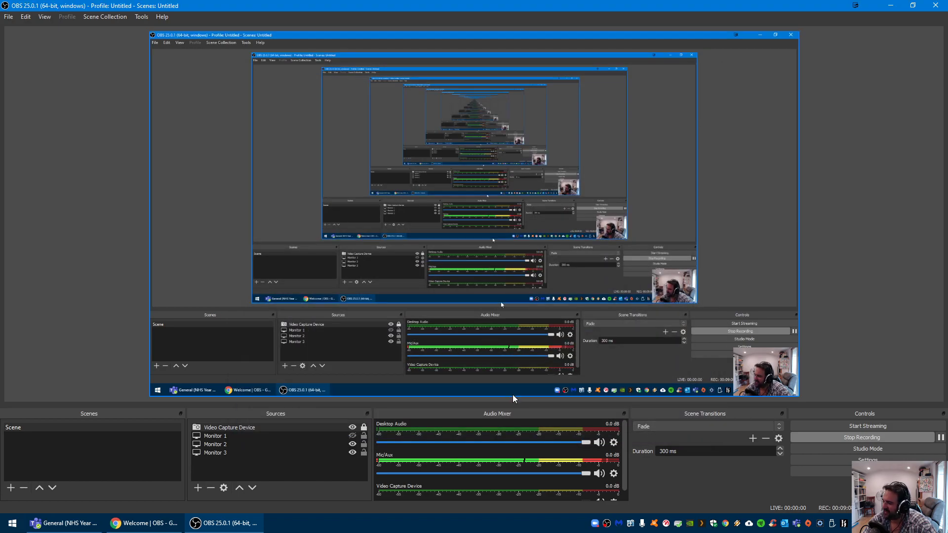
Step: Move the OBS window to another monitor and view the last Welcome page in the Chrome browser
{"action": "mouse_move", "coordinate": [147, 526]}
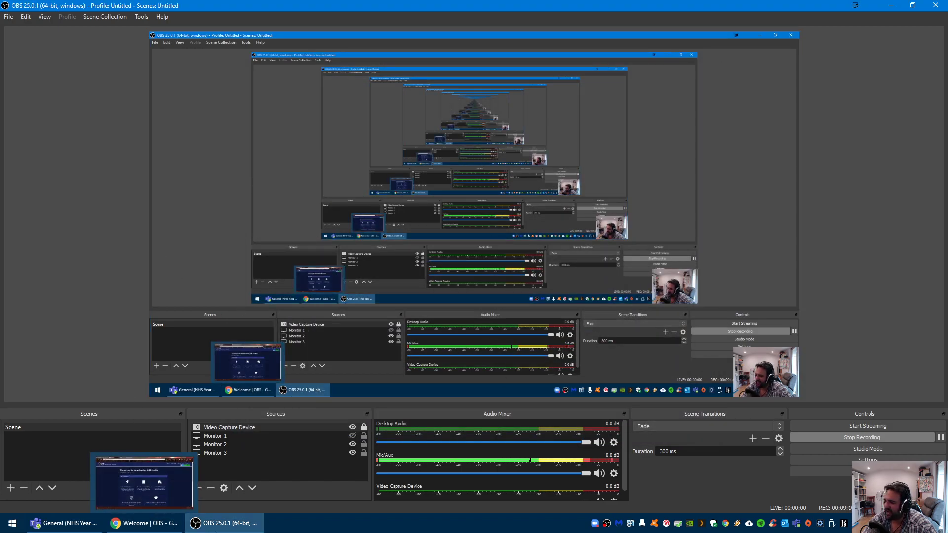
{"action": "left_click_drag", "start_coordinate": [750, 8], "coordinate": [0, 15]}
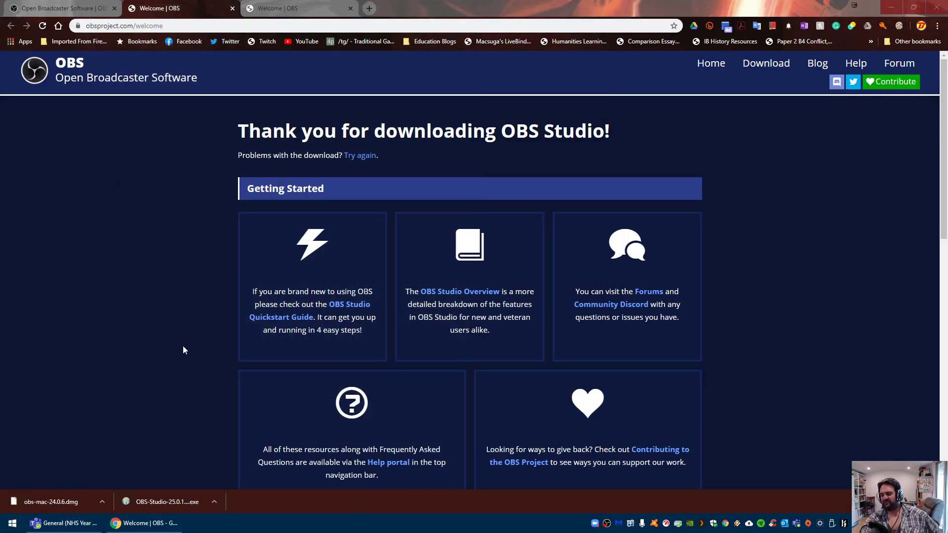
{"action": "left_click", "coordinate": [286, 10]}
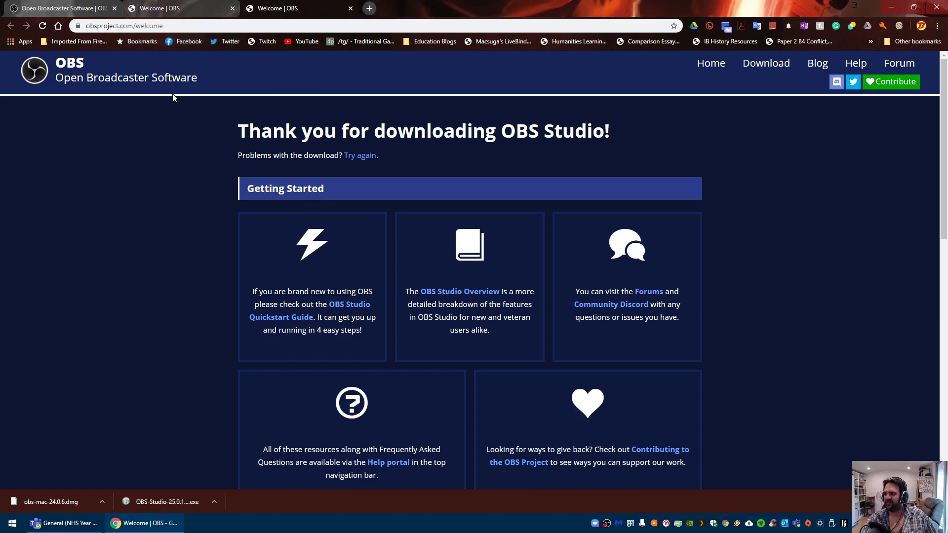
{"action": "scroll", "coordinate": [263, 166], "scroll_direction": "down", "scroll_amount": 2}
{"action": "scroll", "coordinate": [283, 245], "scroll_direction": "up", "scroll_amount": 3}
Step: Switch to Microsoft Teams and look at the activity feed, the recent chats and the overview of all teams
{"action": "left_click", "coordinate": [63, 523]}
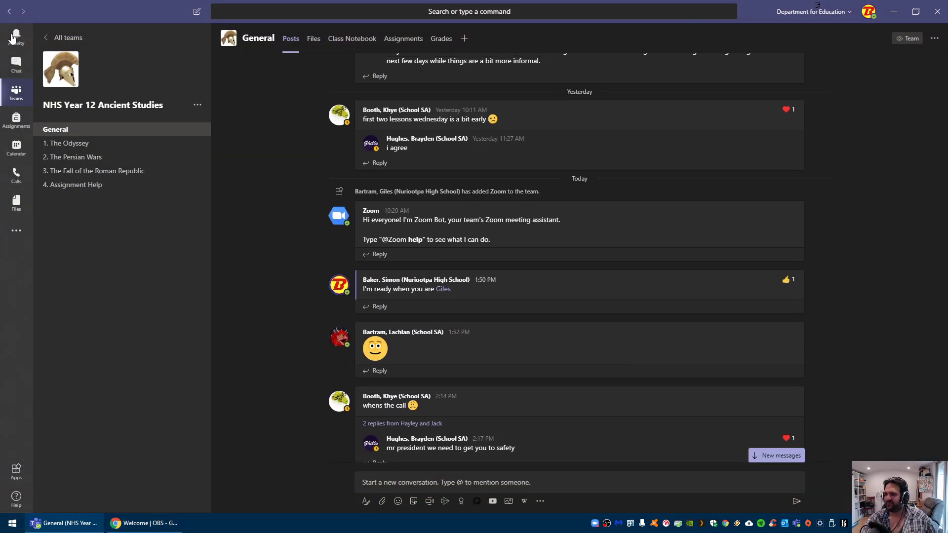
{"action": "left_click", "coordinate": [9, 38]}
{"action": "left_click", "coordinate": [16, 64]}
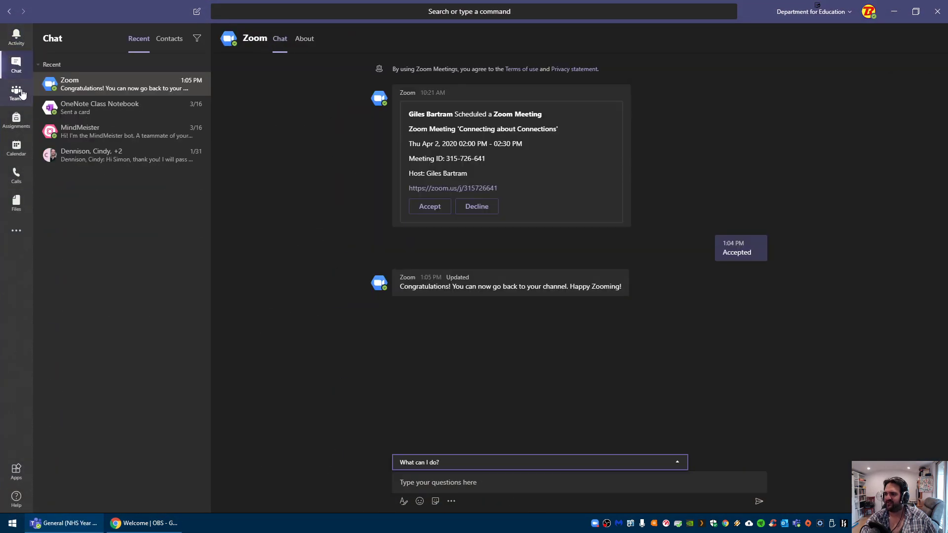
{"action": "left_click", "coordinate": [16, 93]}
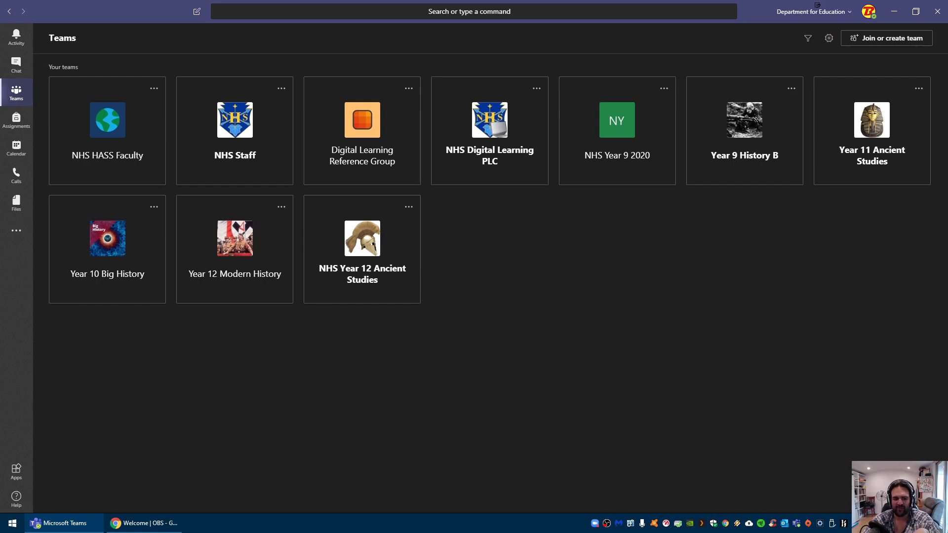
Step: Open File Explorer, show the Screencasts folder on Data 4 (I:) and move the window to another monitor
{"action": "key", "text": "super+e"}
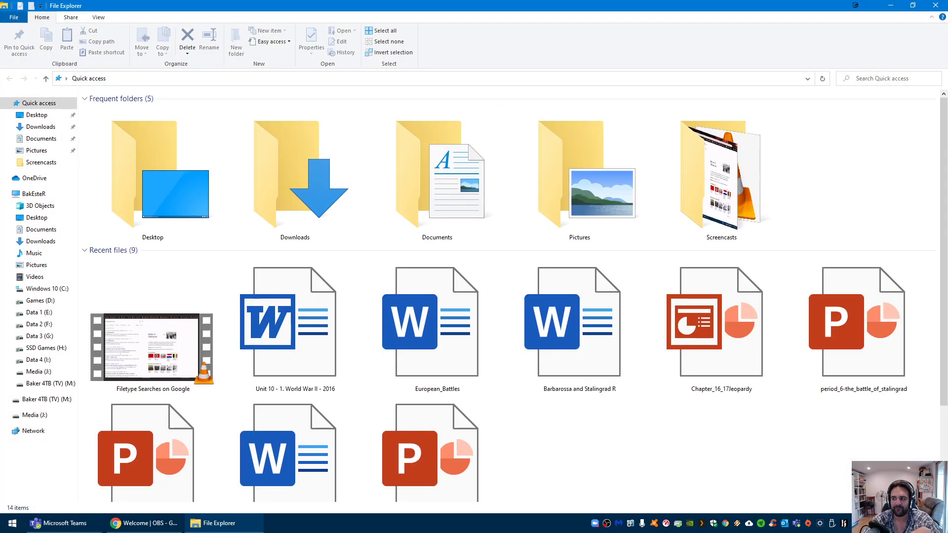
{"action": "left_click_drag", "start_coordinate": [838, 8], "coordinate": [834, 0]}
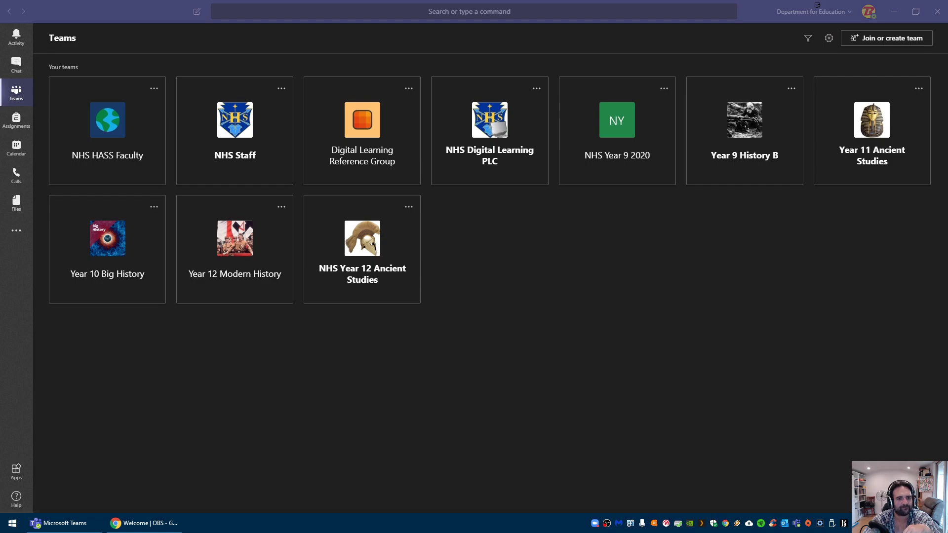
{"action": "left_click_drag", "start_coordinate": [0, 37], "coordinate": [485, 140]}
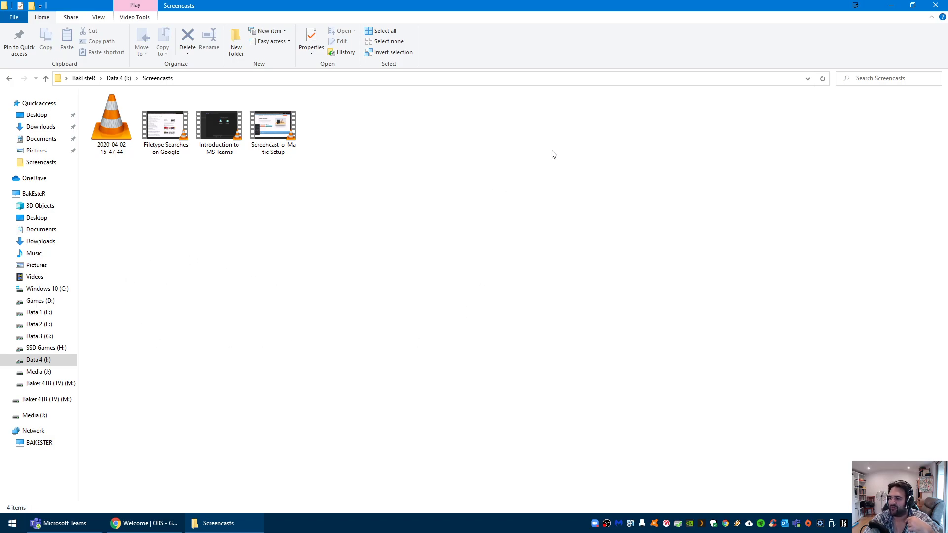
{"action": "left_click_drag", "start_coordinate": [611, 10], "coordinate": [0, 79]}
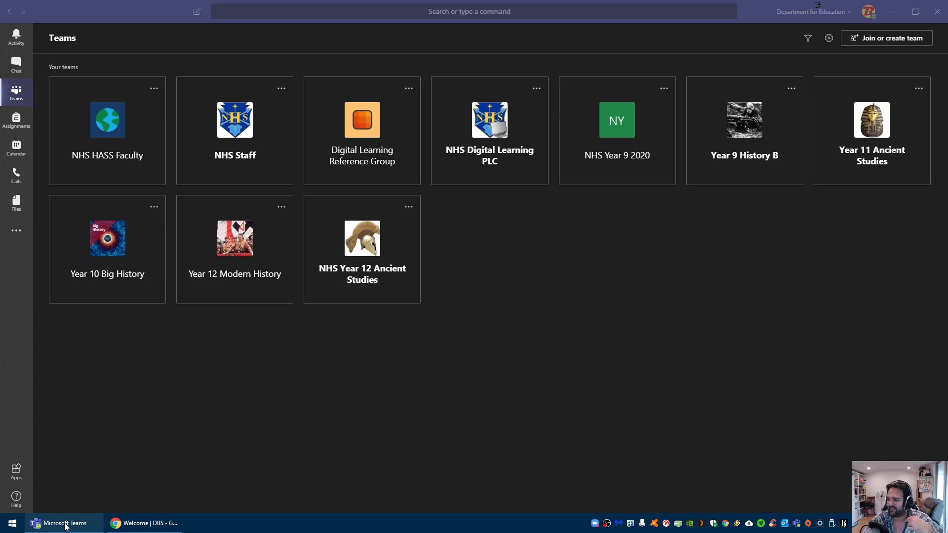
Step: Switch to Chrome and look through the OBS Studio home page, from the download options to the sponsors and Features sections
{"action": "mouse_move", "coordinate": [79, 523]}
{"action": "left_click", "coordinate": [141, 523]}
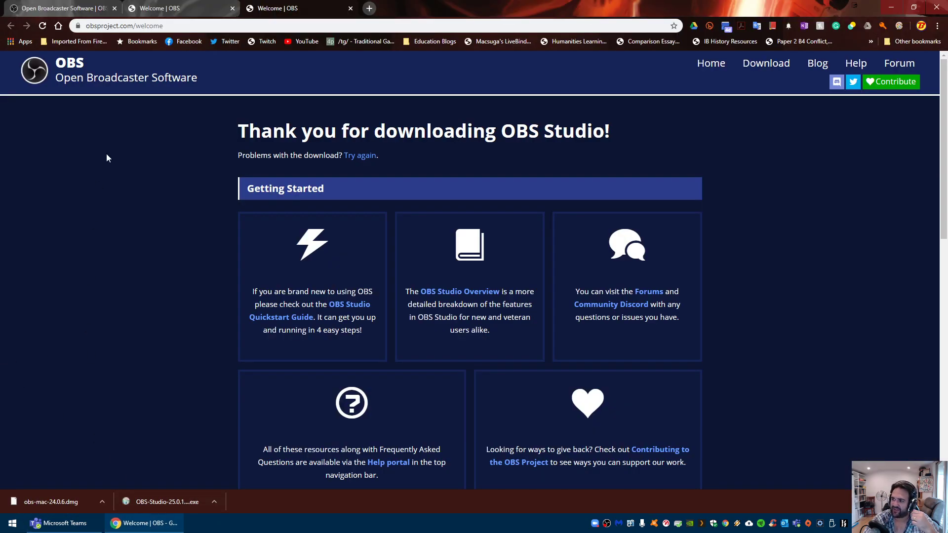
{"action": "left_click", "coordinate": [62, 7]}
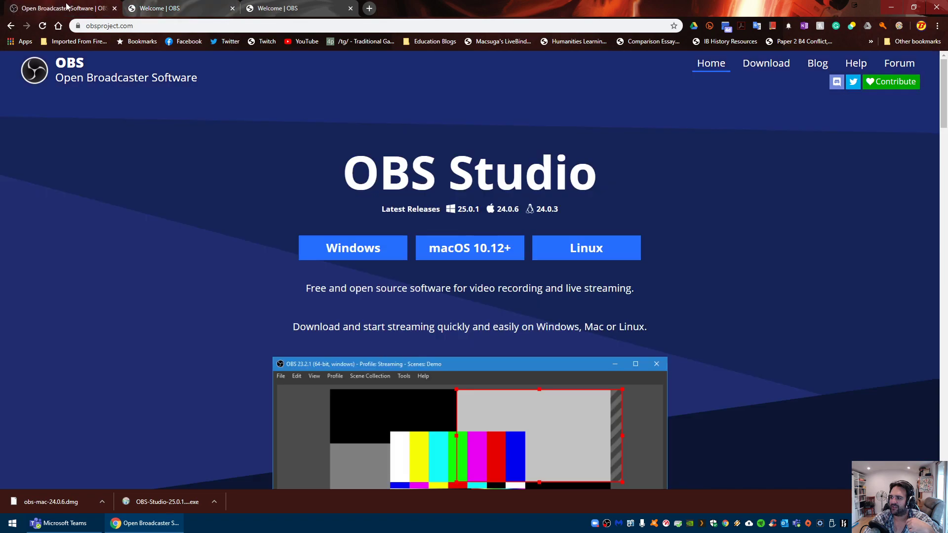
{"action": "scroll", "coordinate": [156, 301], "scroll_direction": "down", "scroll_amount": 3}
{"action": "scroll", "coordinate": [155, 315], "scroll_direction": "up", "scroll_amount": 3}
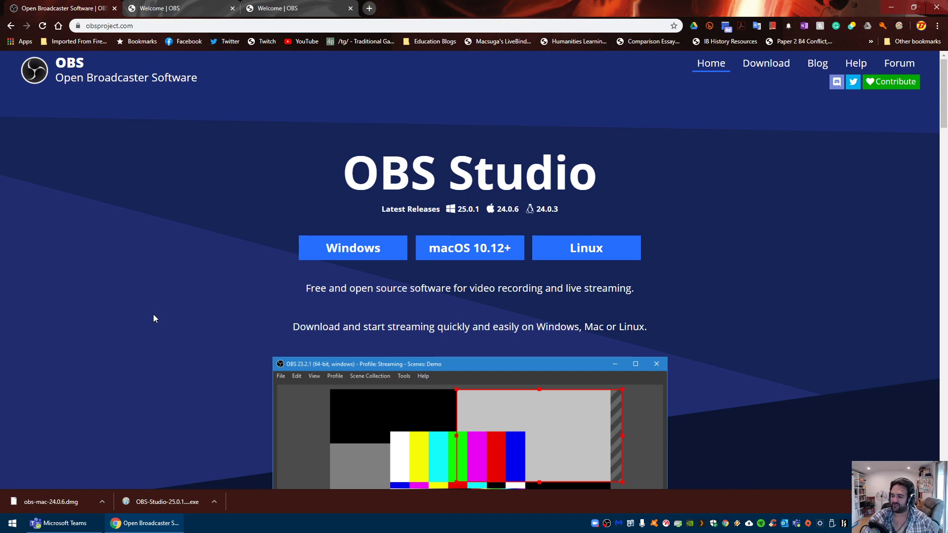
{"action": "scroll", "coordinate": [83, 363], "scroll_direction": "down", "scroll_amount": 2}
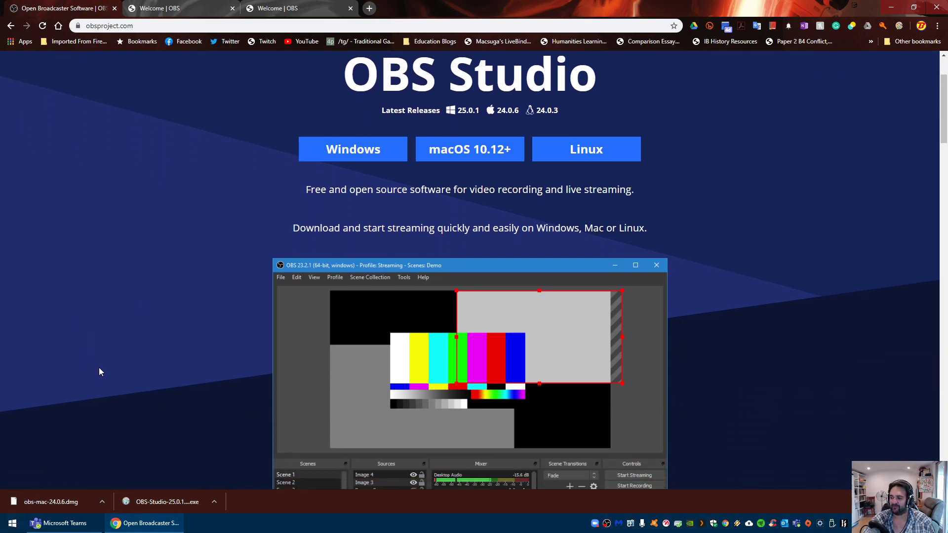
{"action": "scroll", "coordinate": [101, 371], "scroll_direction": "up", "scroll_amount": 2}
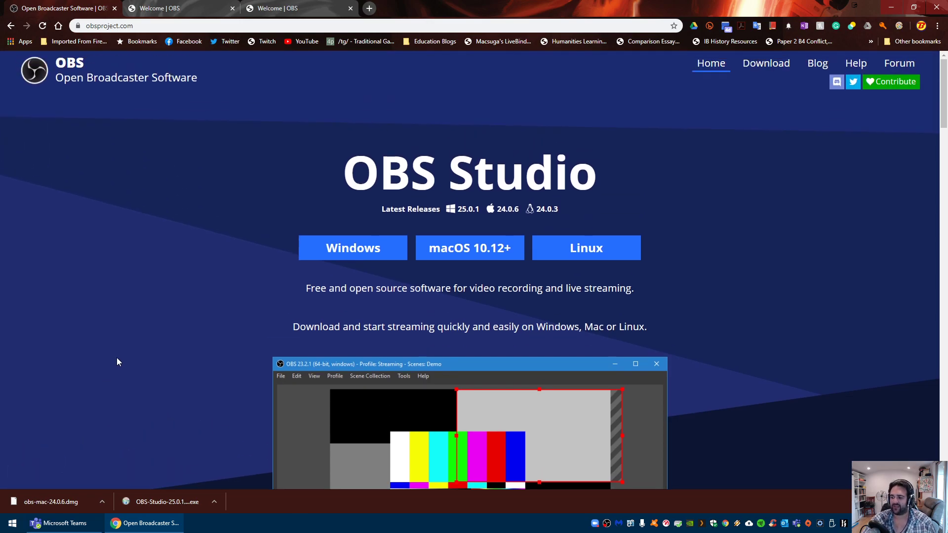
{"action": "scroll", "coordinate": [194, 371], "scroll_direction": "down", "scroll_amount": 7}
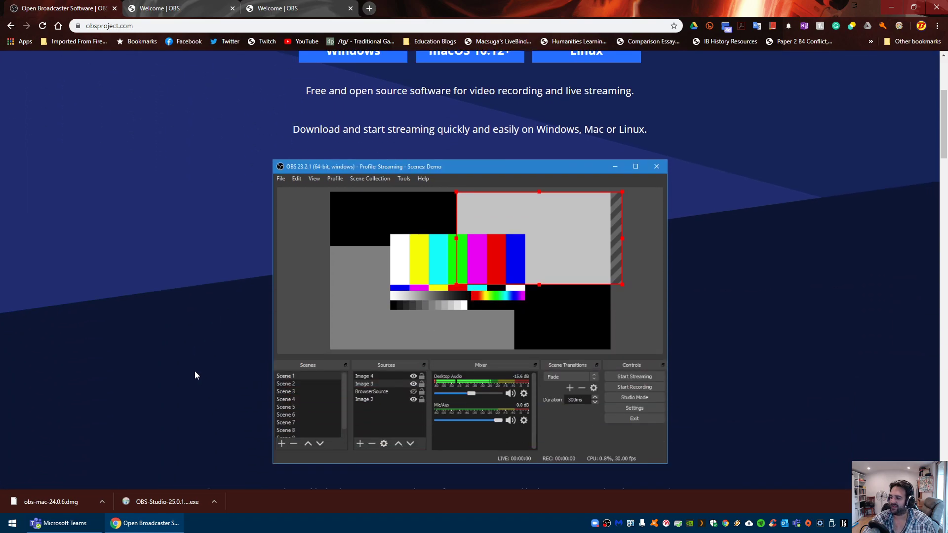
{"action": "scroll", "coordinate": [194, 372], "scroll_direction": "down", "scroll_amount": 20}
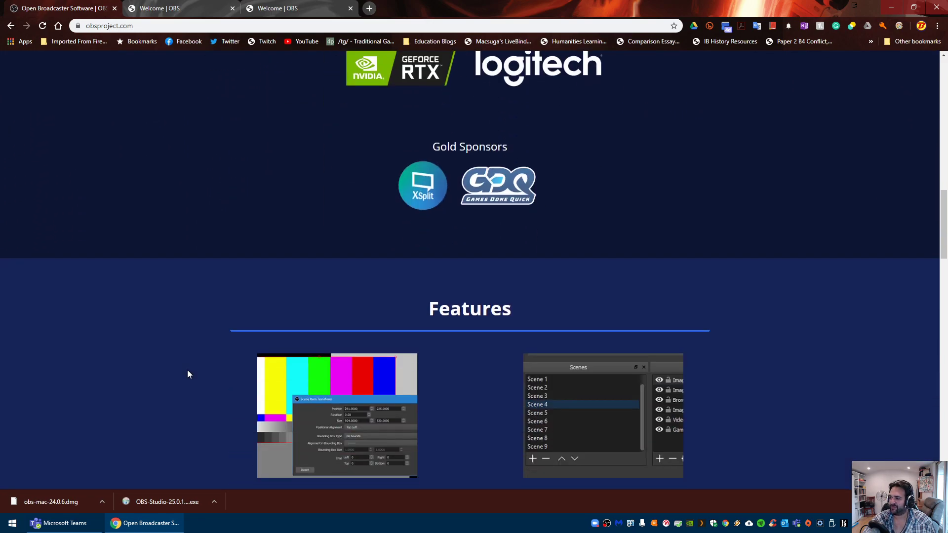
{"action": "scroll", "coordinate": [188, 376], "scroll_direction": "down", "scroll_amount": 14}
{"action": "scroll", "coordinate": [180, 380], "scroll_direction": "up", "scroll_amount": 20}
{"action": "scroll", "coordinate": [166, 377], "scroll_direction": "up", "scroll_amount": 20}
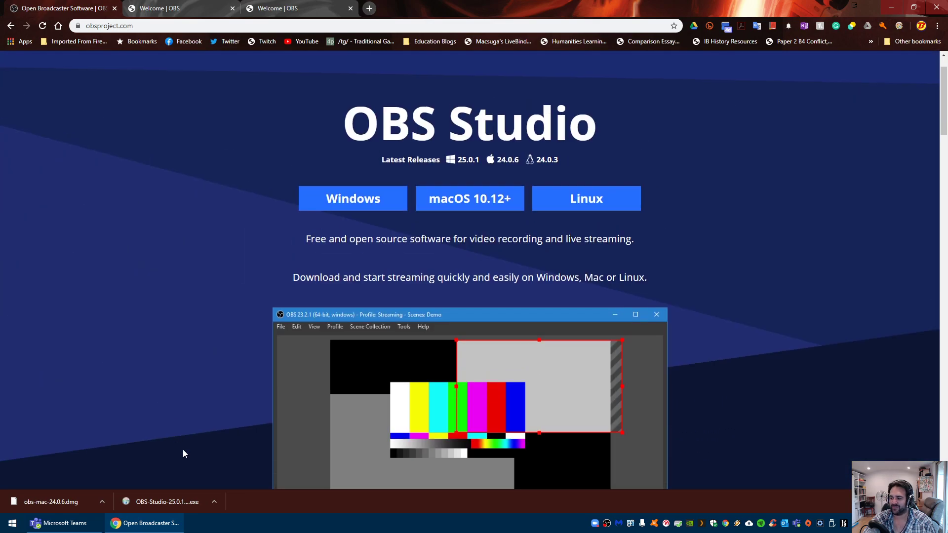